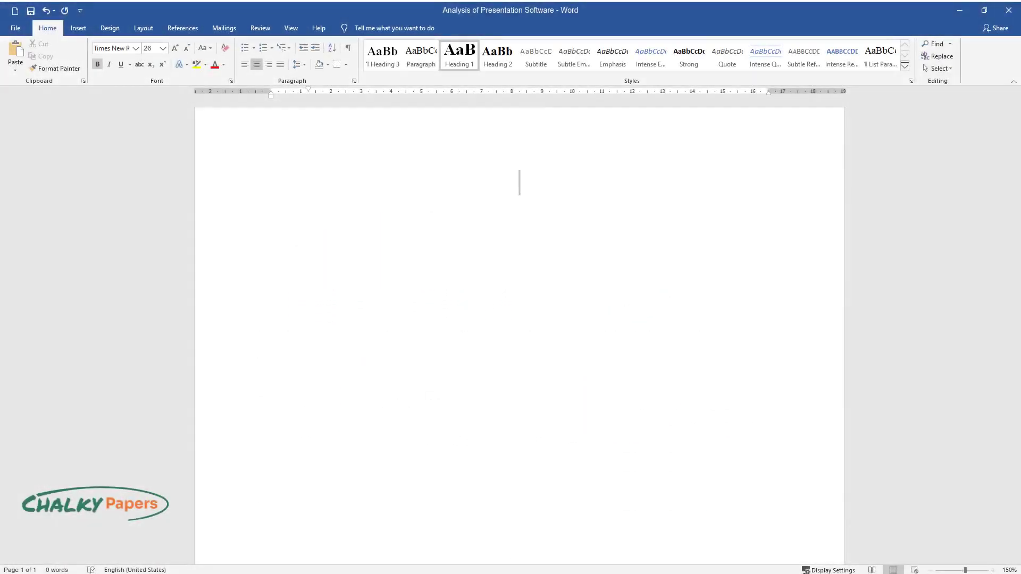
# Step: Type the title 'Analysis of Presentation Software' as a centered bold heading
pyautogui.write('Analysis of')
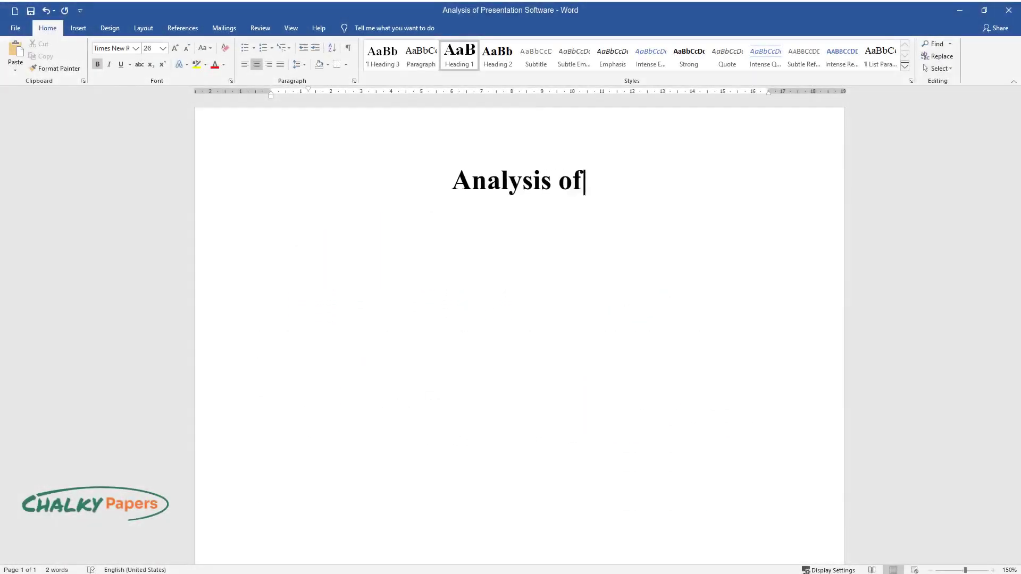
pyautogui.write(' Presentation Software')
# Step: Add the 'Introduction' heading and paragraphs on presentation software for learning and professional use
pyautogui.press('Return')
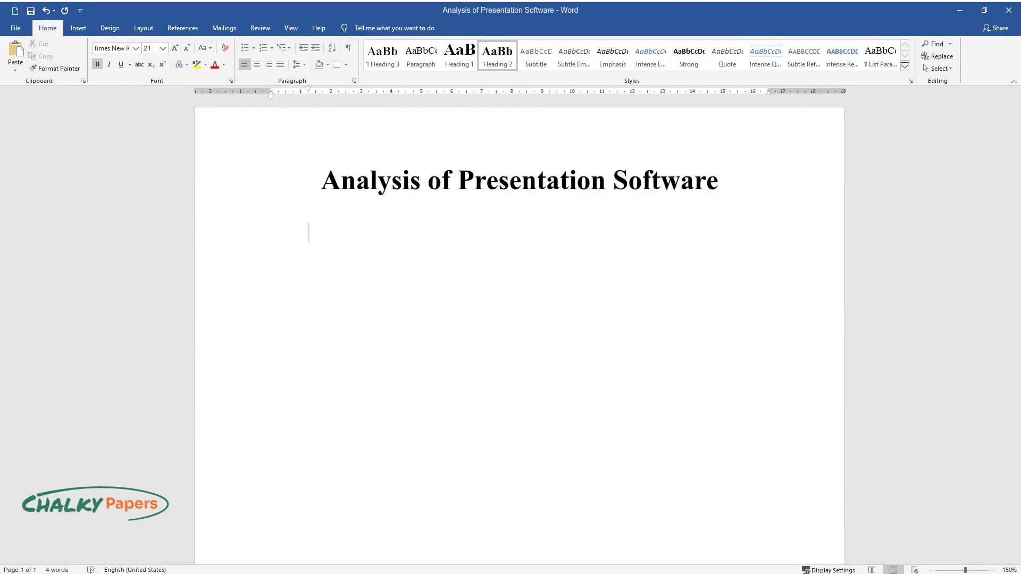
pyautogui.write('Introducti')
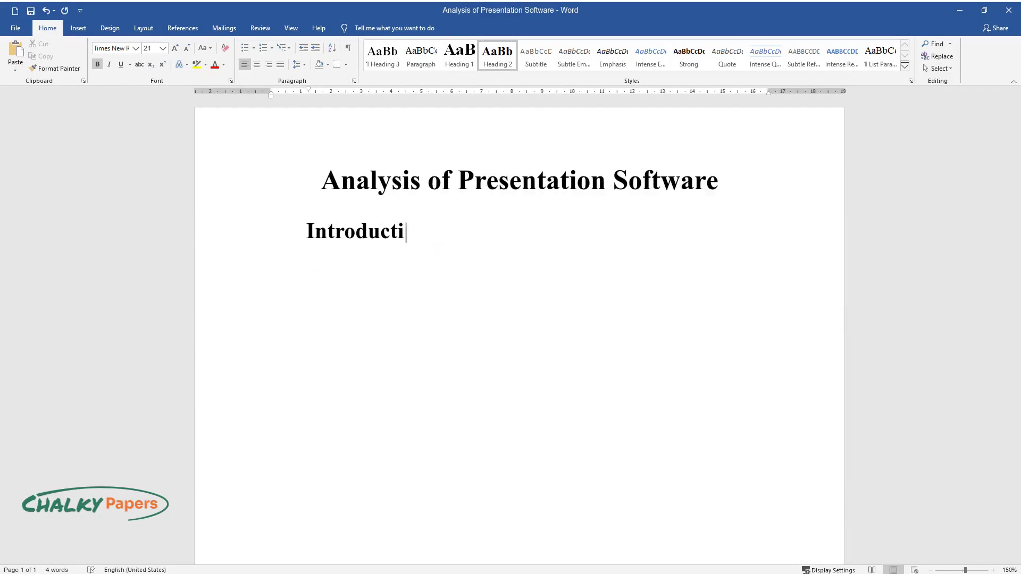
pyautogui.write('on')
pyautogui.press('Return')
pyautogui.write('Presentation')
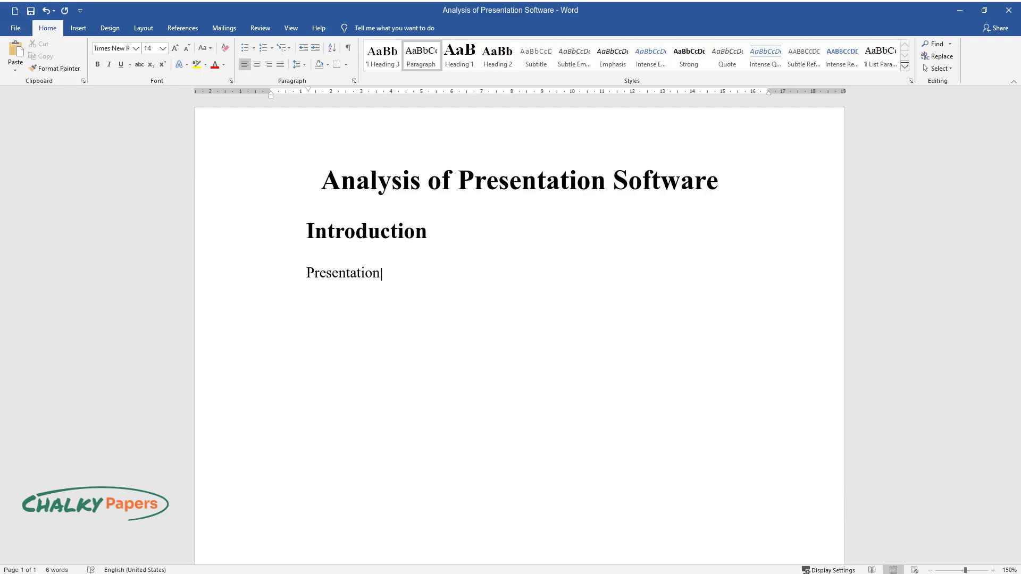
pyautogui.write(' software is an important tool for')
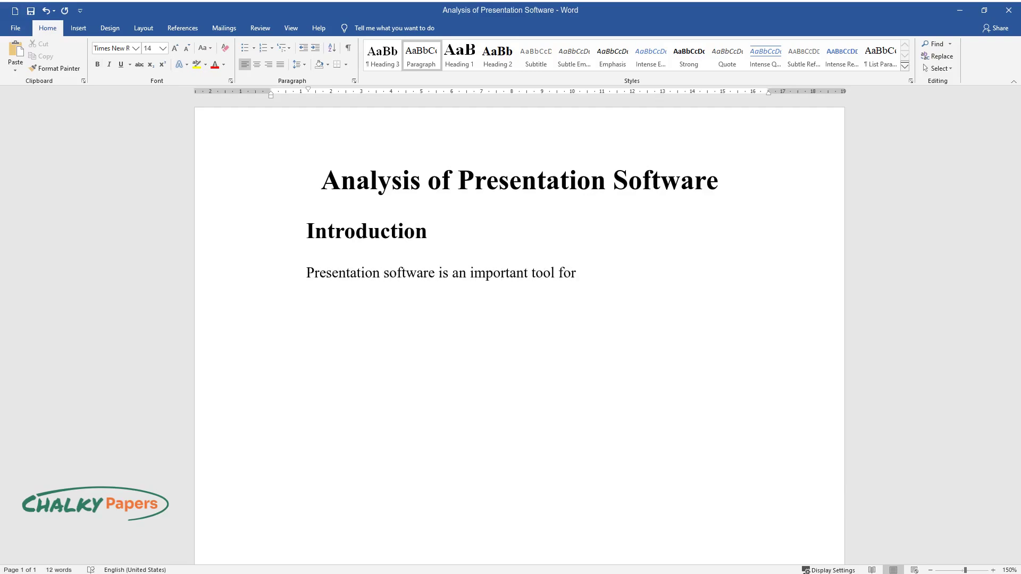
pyautogui.write(' people to learn, which they can u')
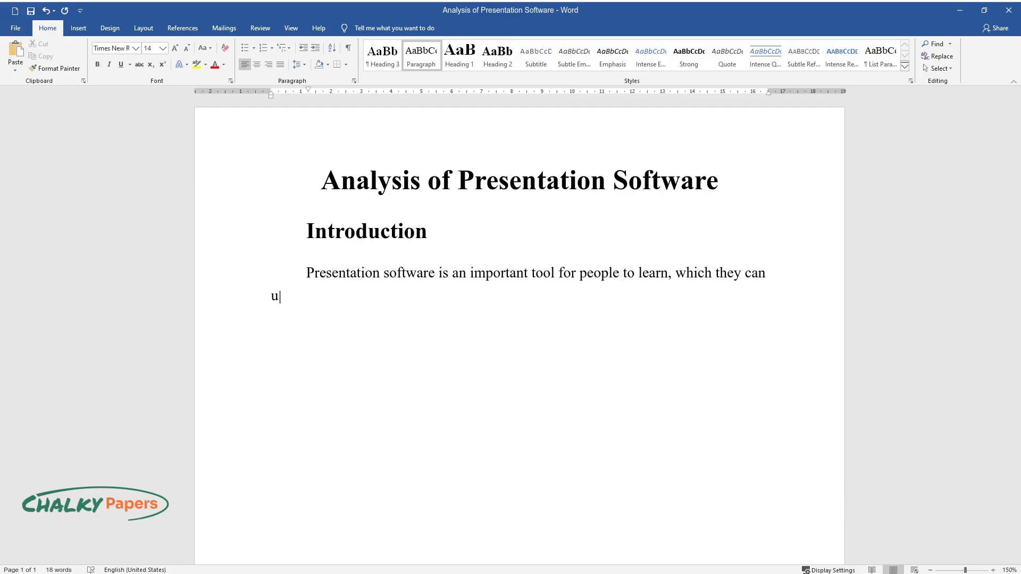
pyautogui.write('se daily. For example, they can us')
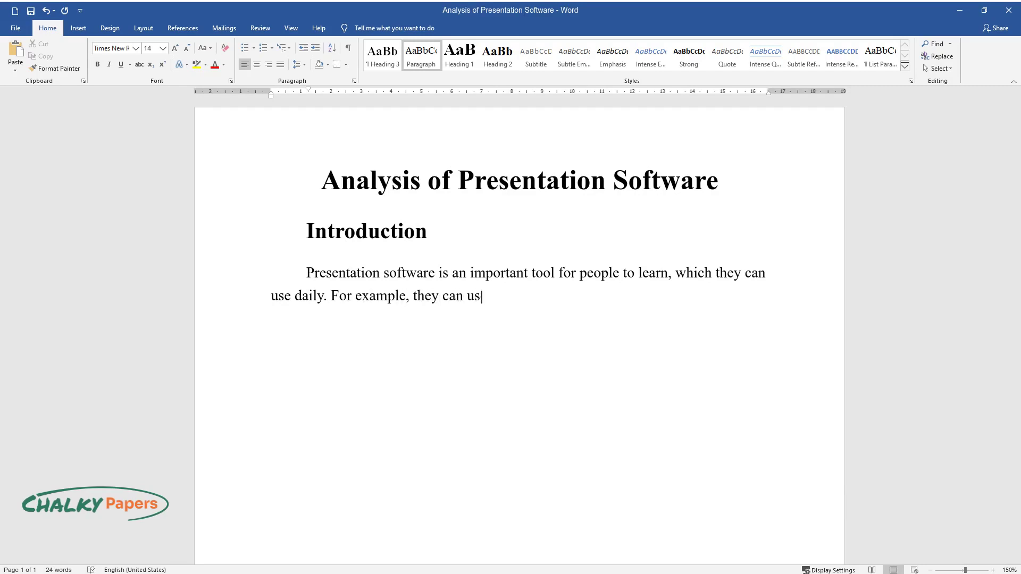
pyautogui.write('e it at school or at their workpla')
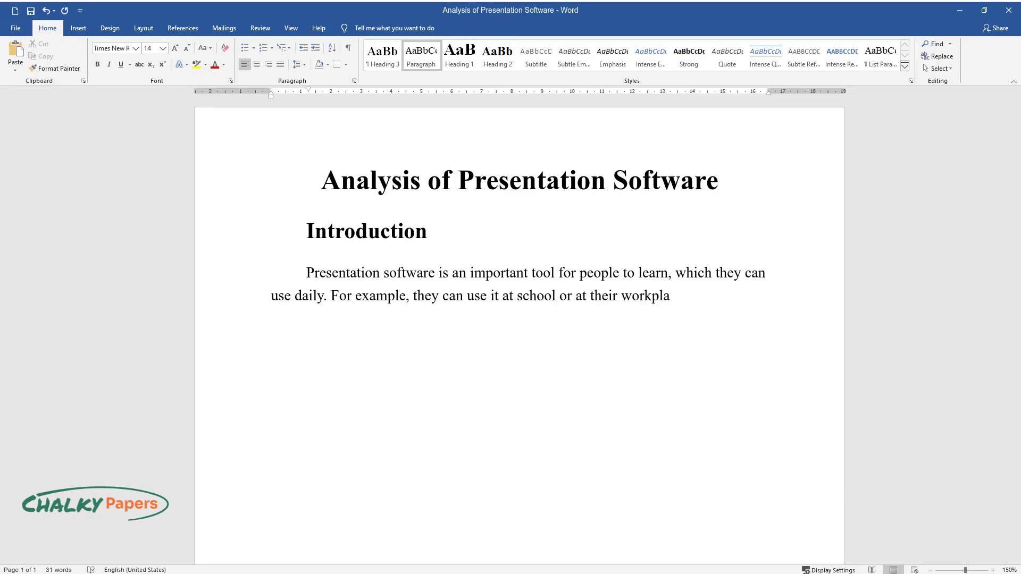
pyautogui.write('ce. Speakers use ')
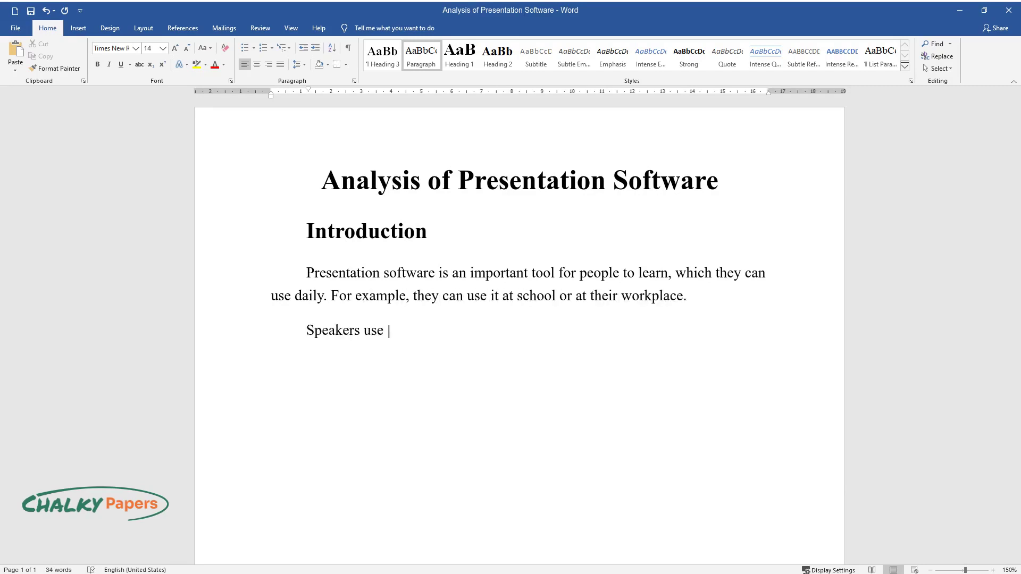
pyautogui.write('PowerPoint presentations to supplem')
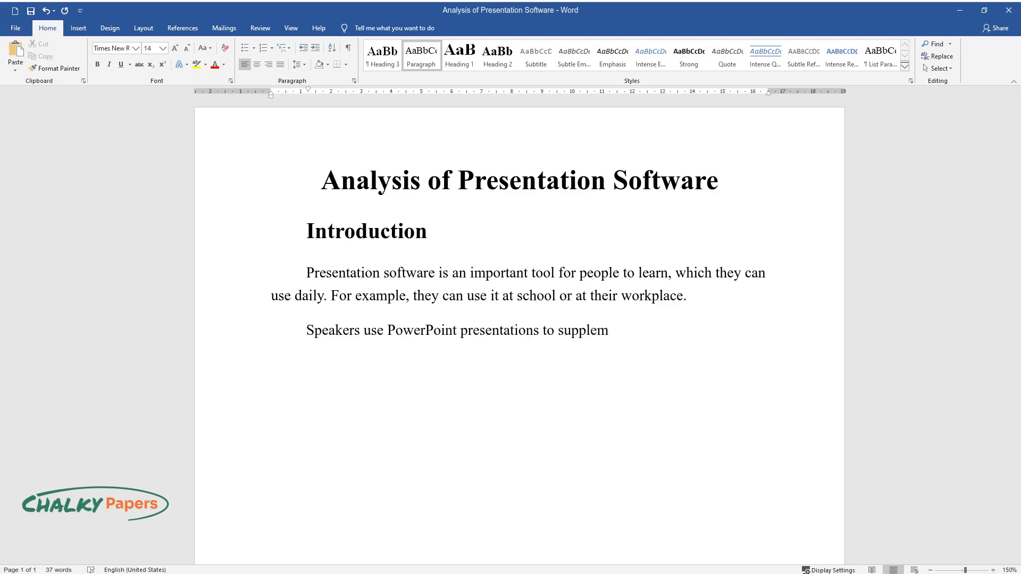
pyautogui.write('ent their argument or information to')
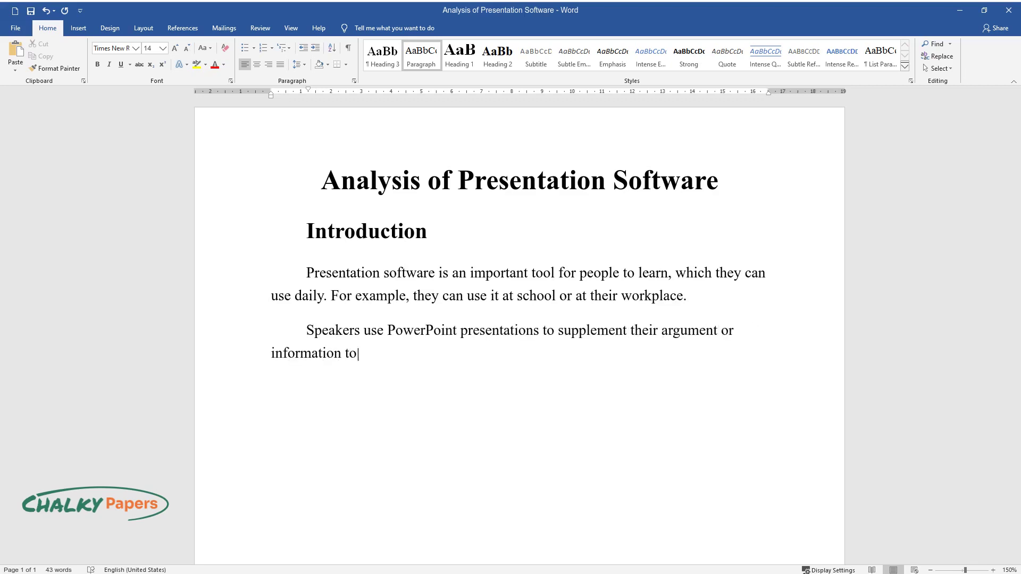
pyautogui.write(' the audience. The graphics included')
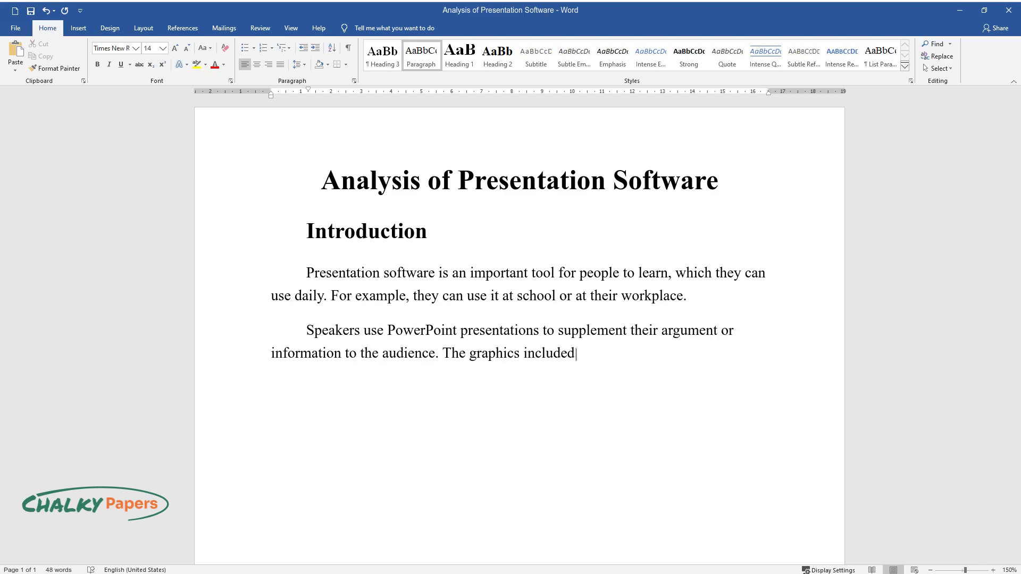
pyautogui.write(' in the slides make it easy to expl')
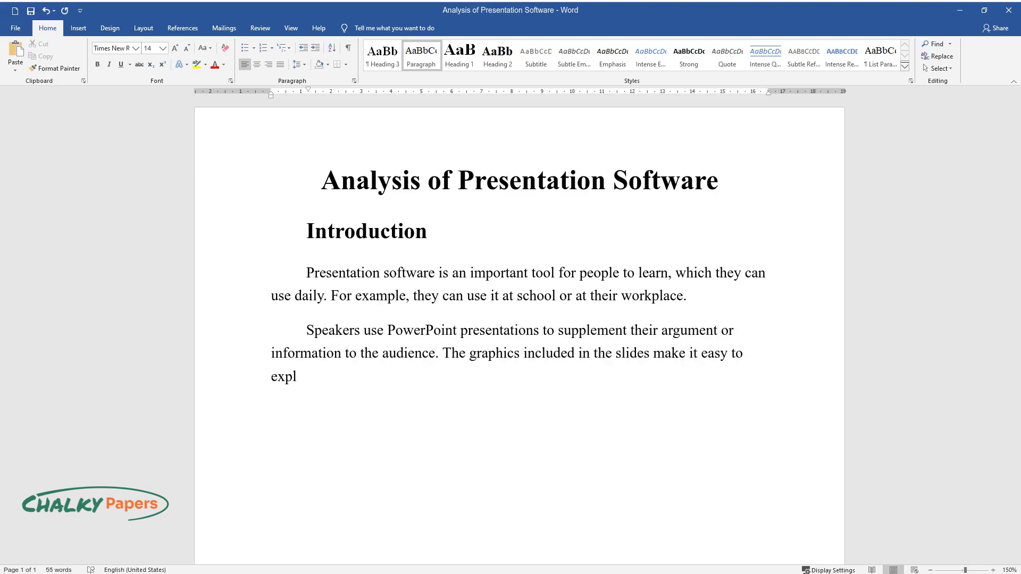
pyautogui.write('ain a point for the audience to unde')
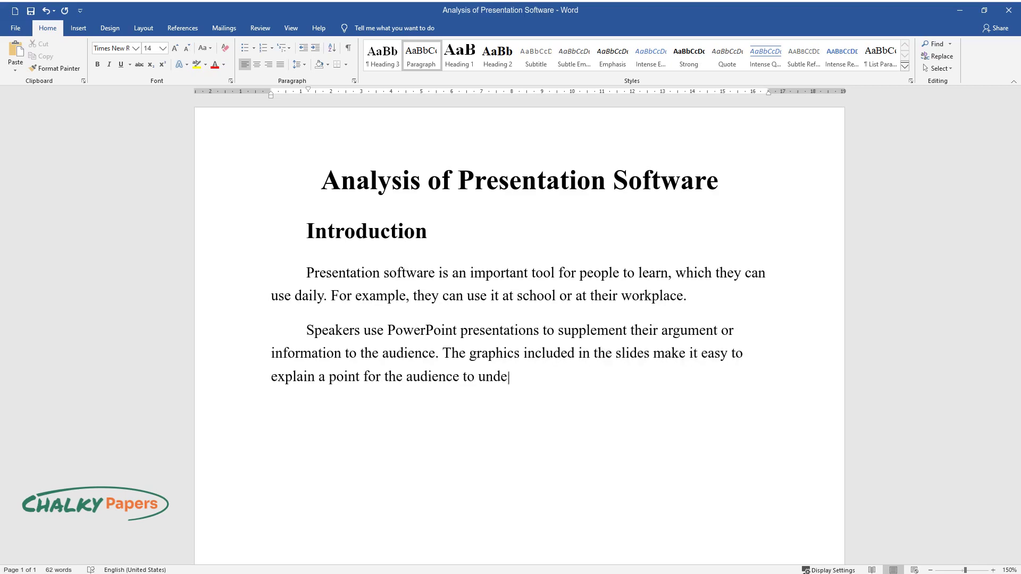
pyautogui.write('rstand.')
pyautogui.press('Return')
pyautogui.write('Profession')
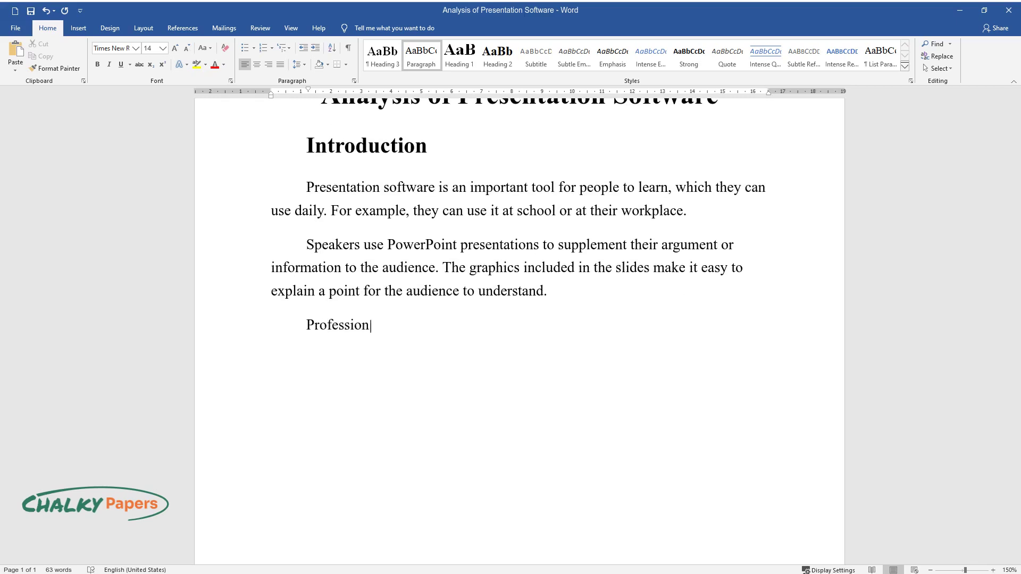
pyautogui.write('ally, people can use presentation s')
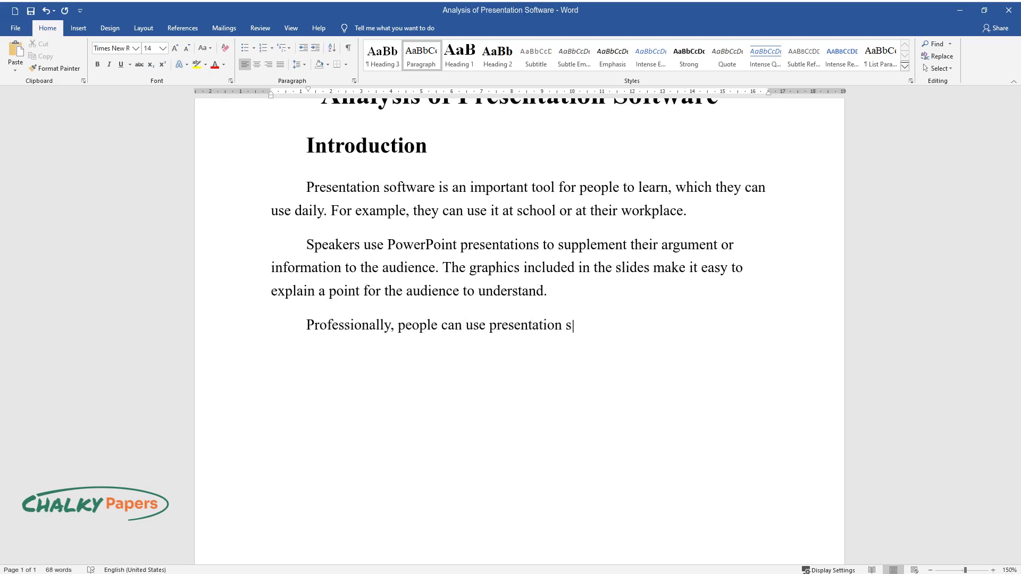
pyautogui.write('oftware to present their ideas in')
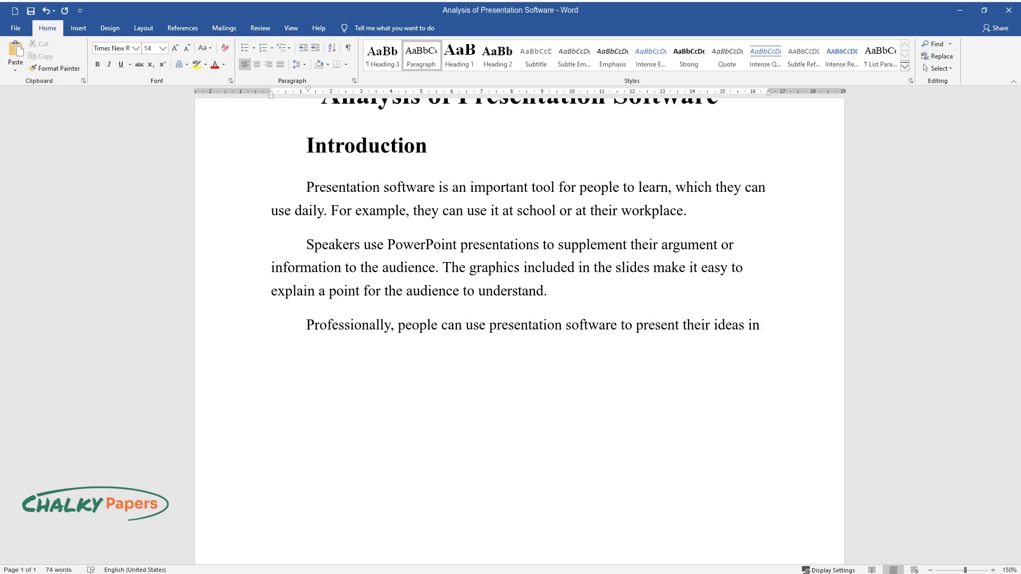
pyautogui.write(' a boardroom and convince the manage')
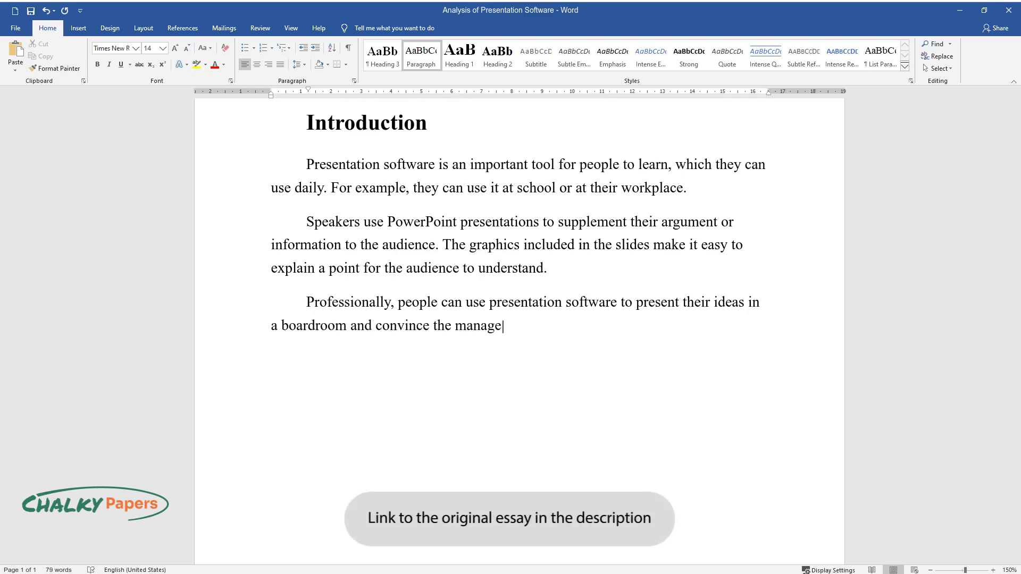
pyautogui.write('ment to consider applying their id')
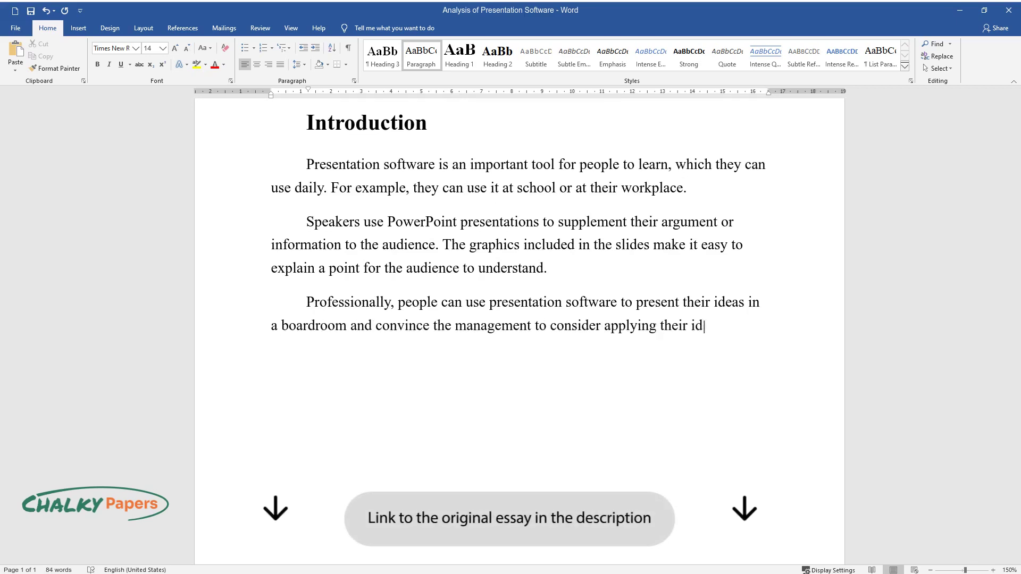
pyautogui.write('eas. PowerPoint slides make convert')
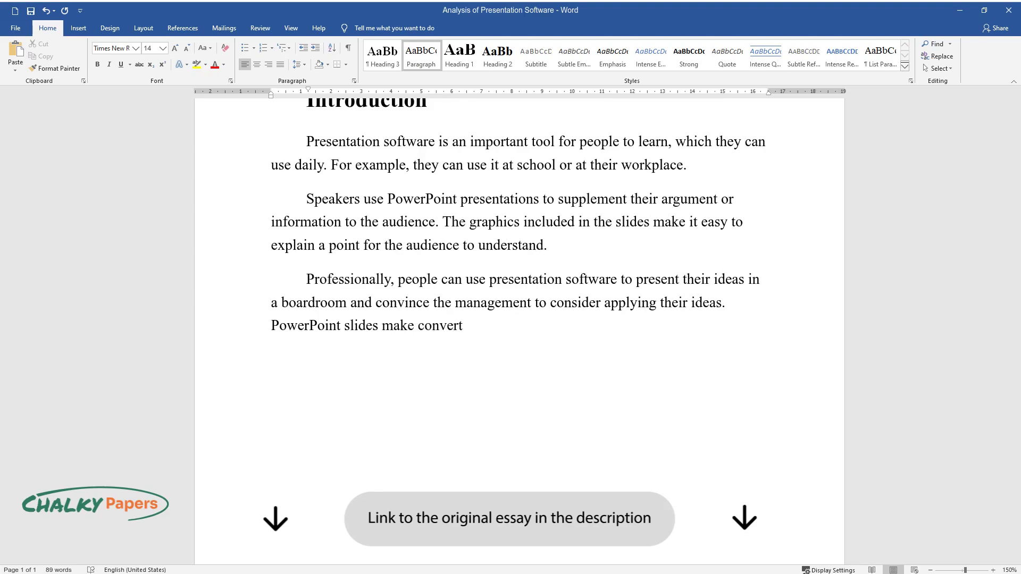
pyautogui.write(' the speaker’s ideas into visuals. ')
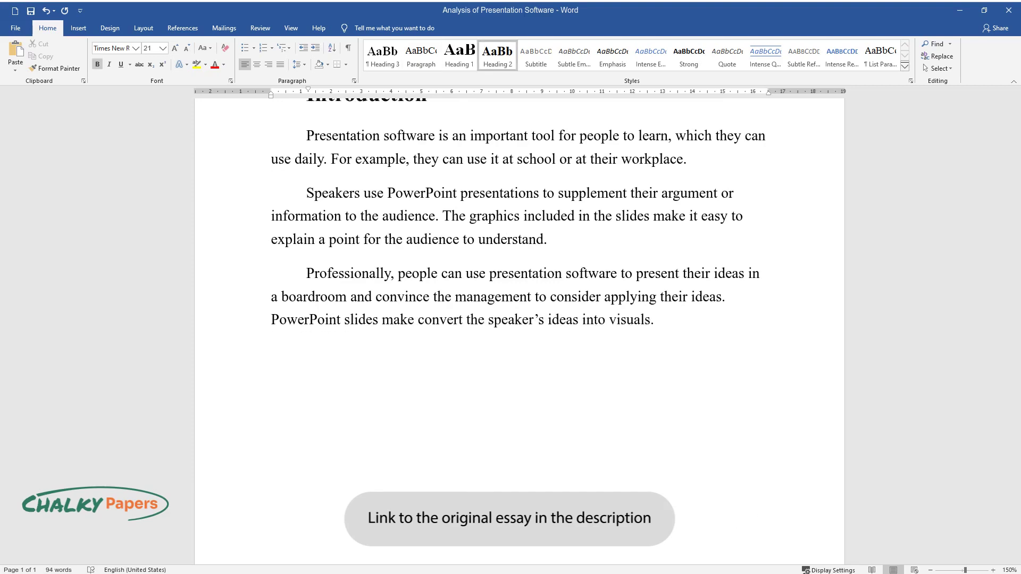
pyautogui.write('Presentation S')
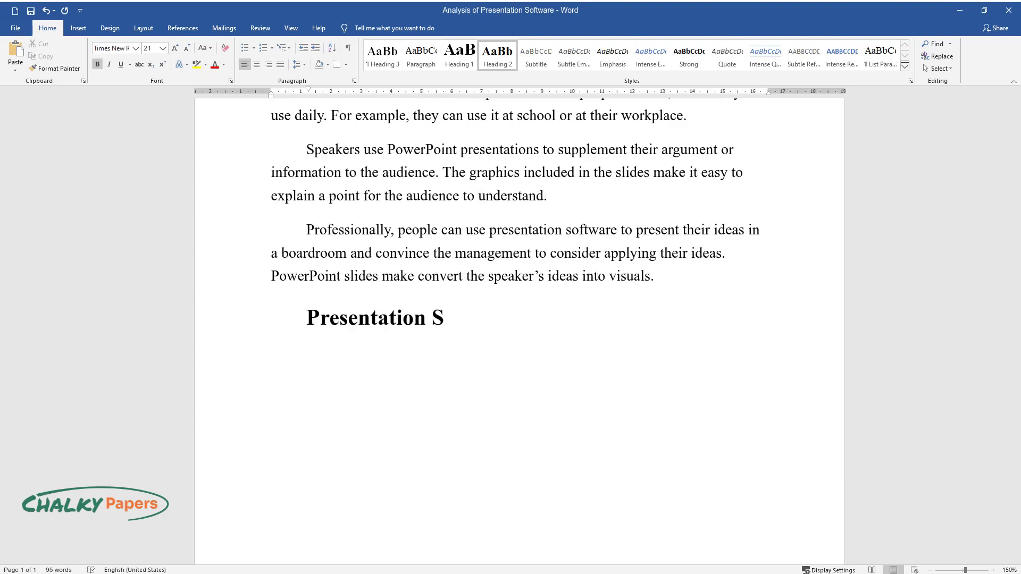
pyautogui.write('oftware in Boardroom and Classroom')
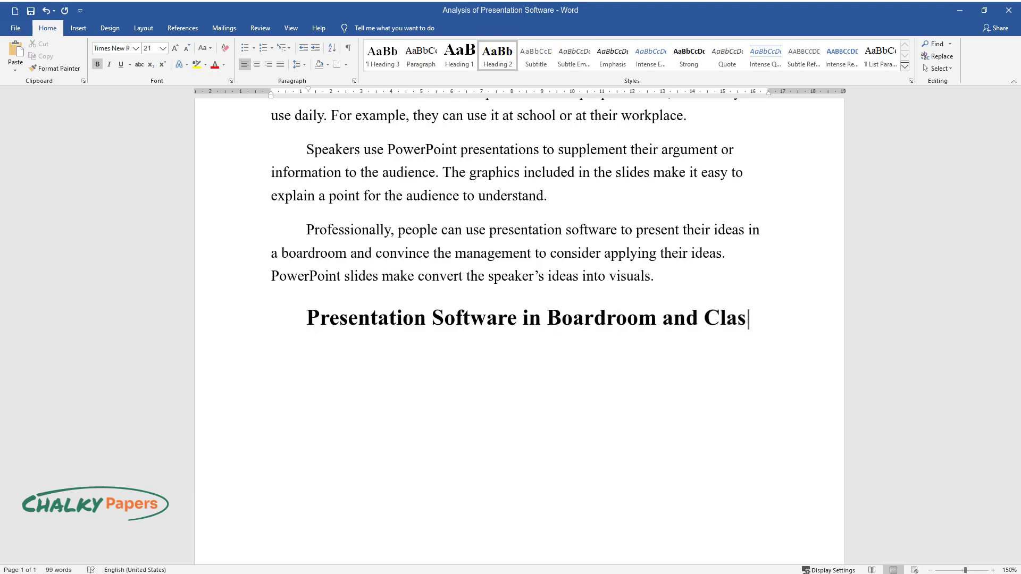
# Step: Write three paragraphs contrasting traditional methods with editable, projectable presentation slides
pyautogui.press('Return')
pyautogui.write('Before th')
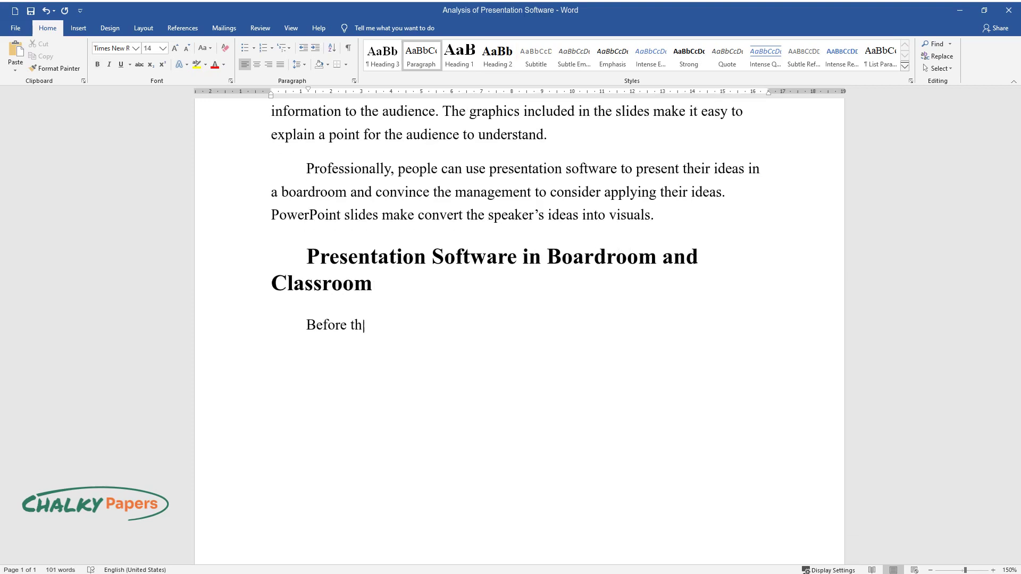
pyautogui.write('e presentation software was created')
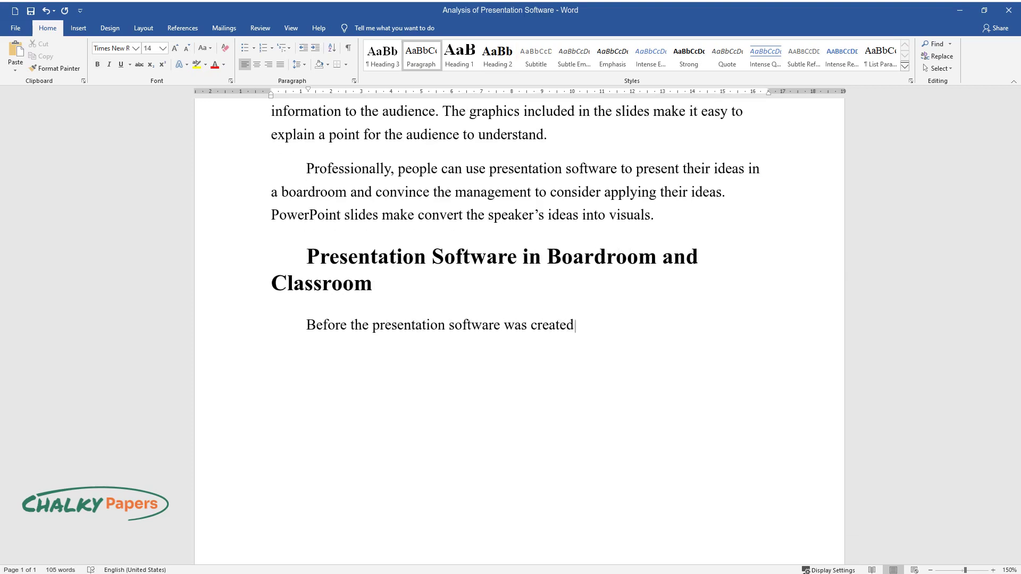
pyautogui.write(', the traditional methods took a lot of time')
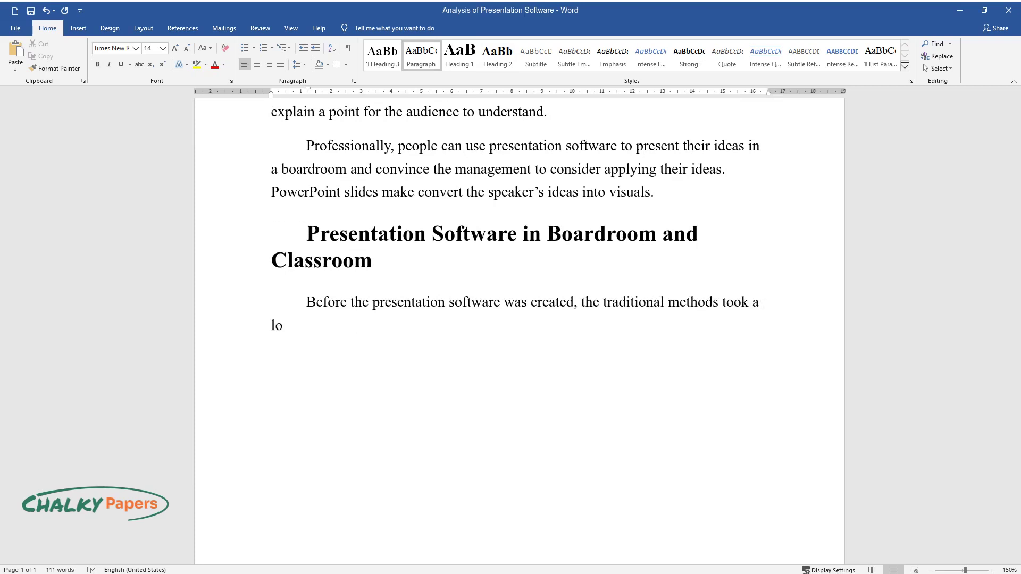
pyautogui.write(' to prepare a presentation')
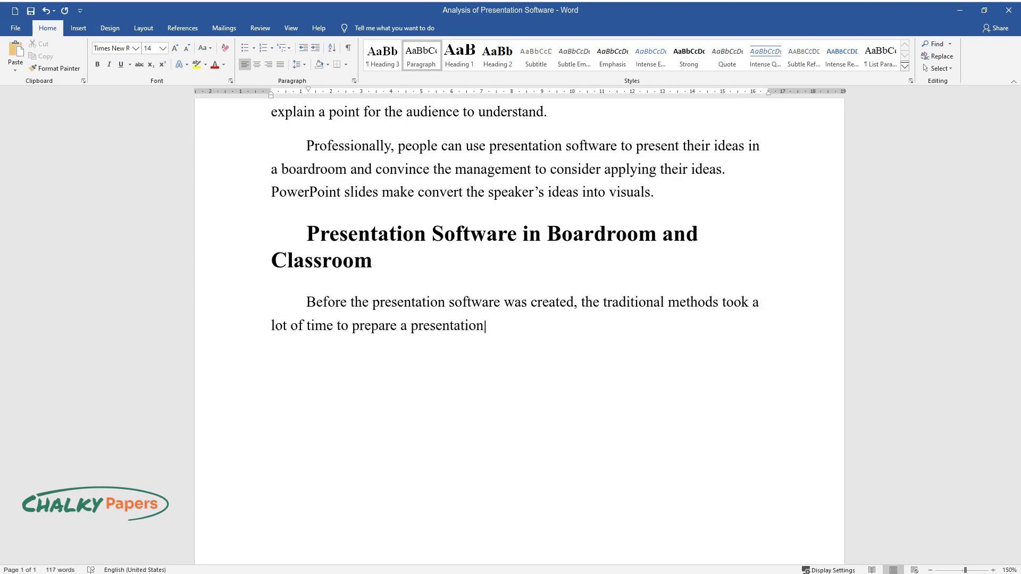
pyautogui.write(', especially with illustrations, su')
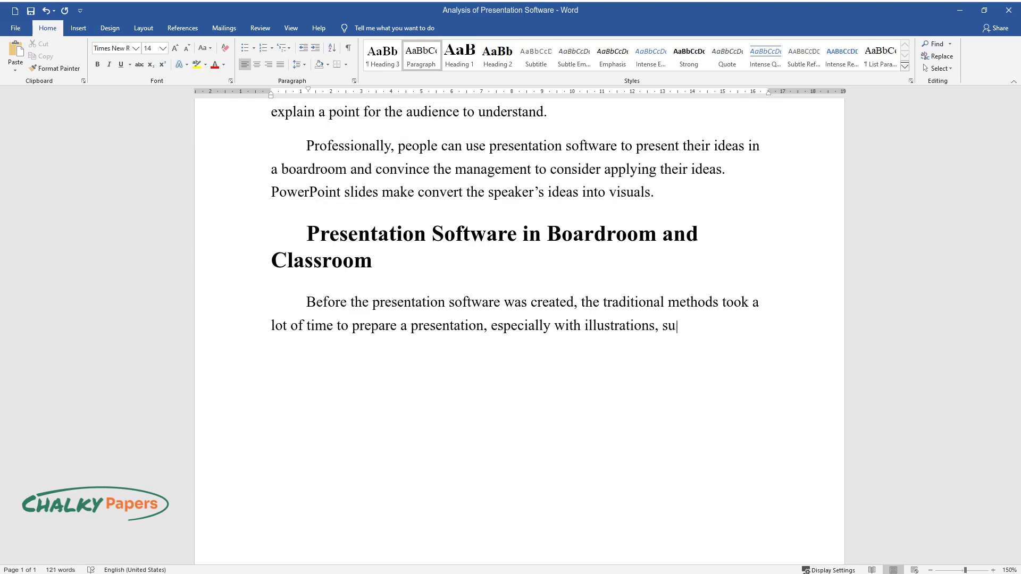
pyautogui.write('ch as graphs and pictures. The trad')
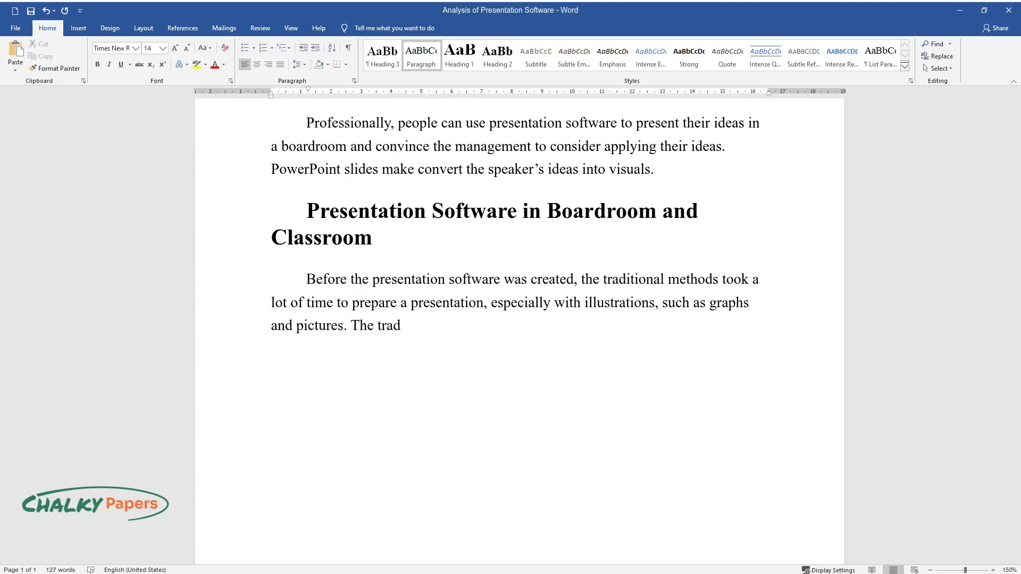
pyautogui.write('itional method had no room for corr')
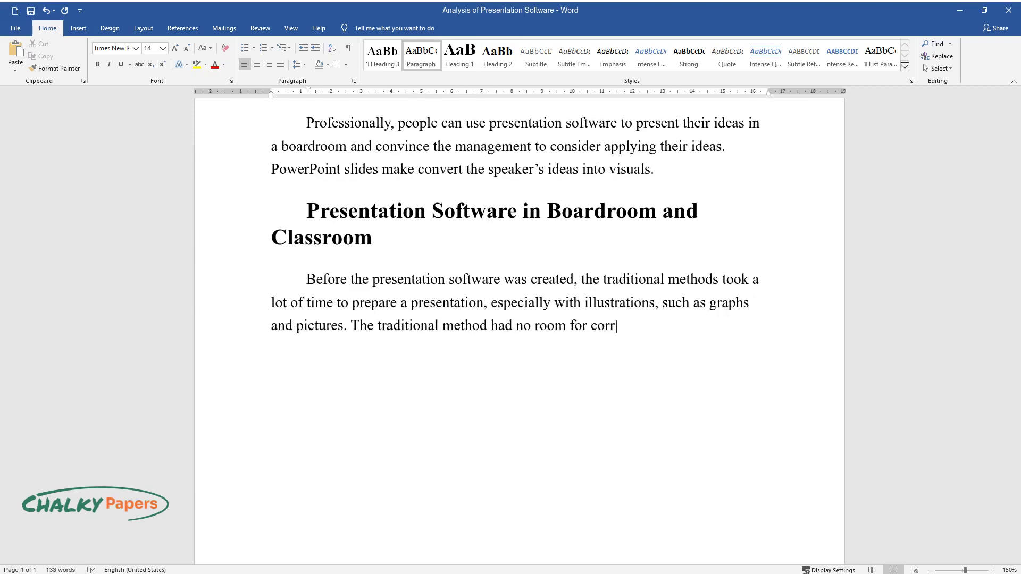
pyautogui.write('ections, especially when the speake')
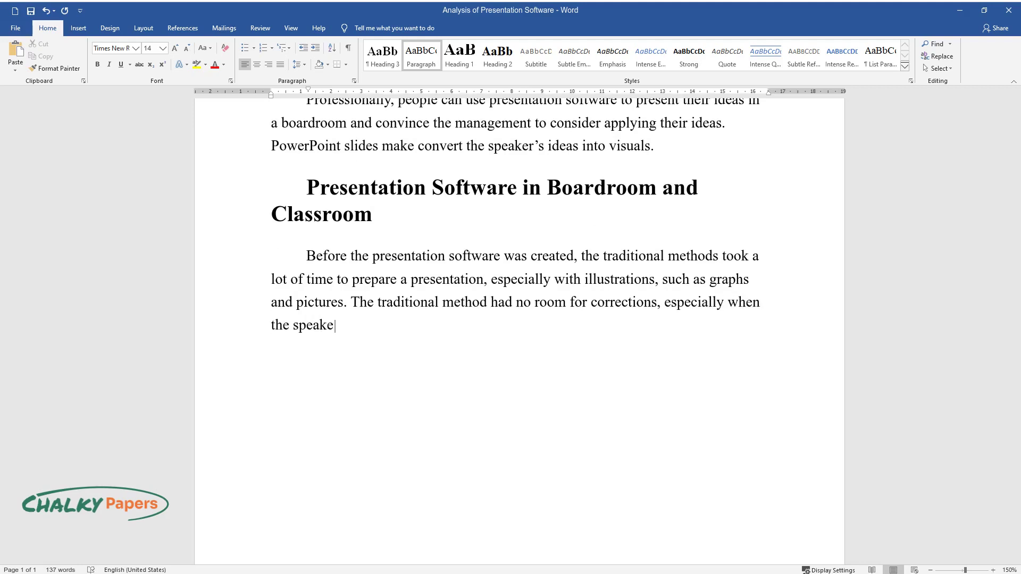
pyautogui.write('r noticed a mistake a few minutes i')
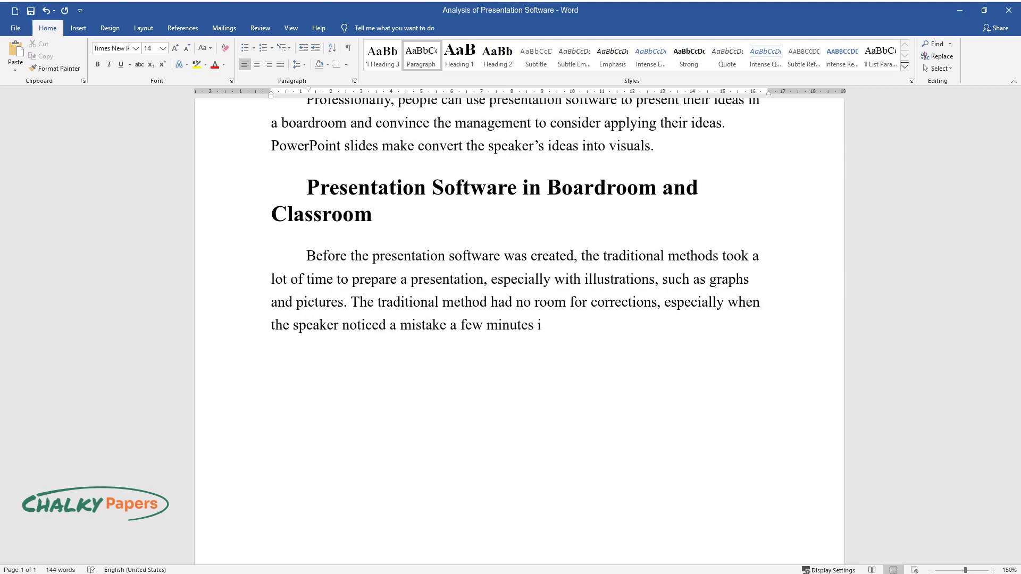
pyautogui.write('nto the presentation.')
pyautogui.press('Return')
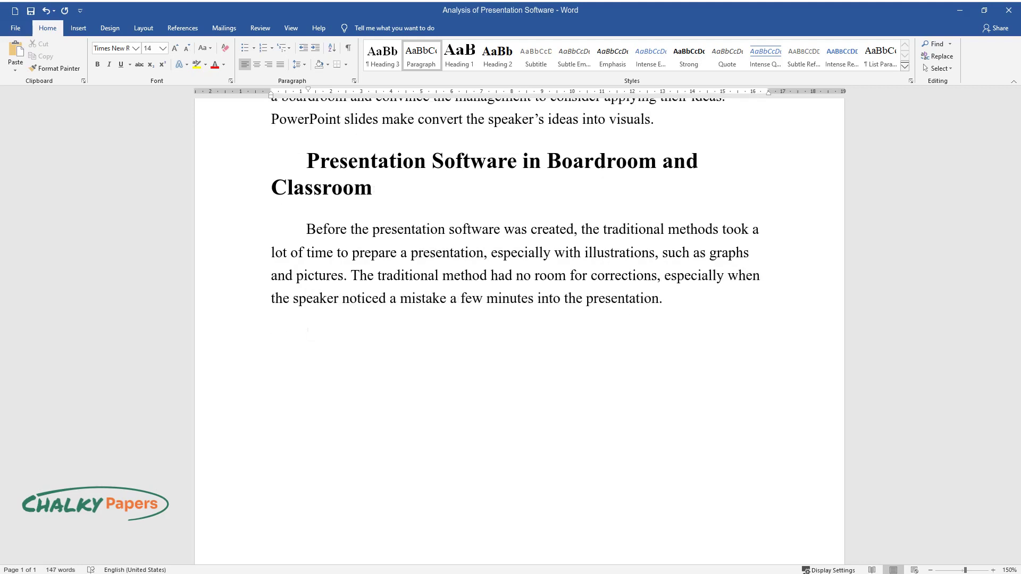
pyautogui.write('Presentation slides can be us')
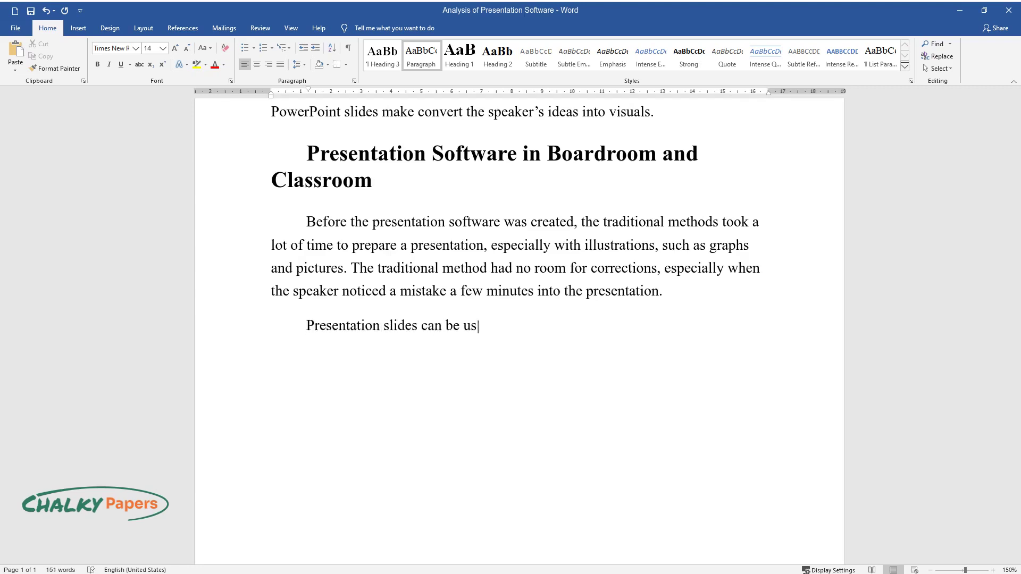
pyautogui.write('ed in real life at any time when one')
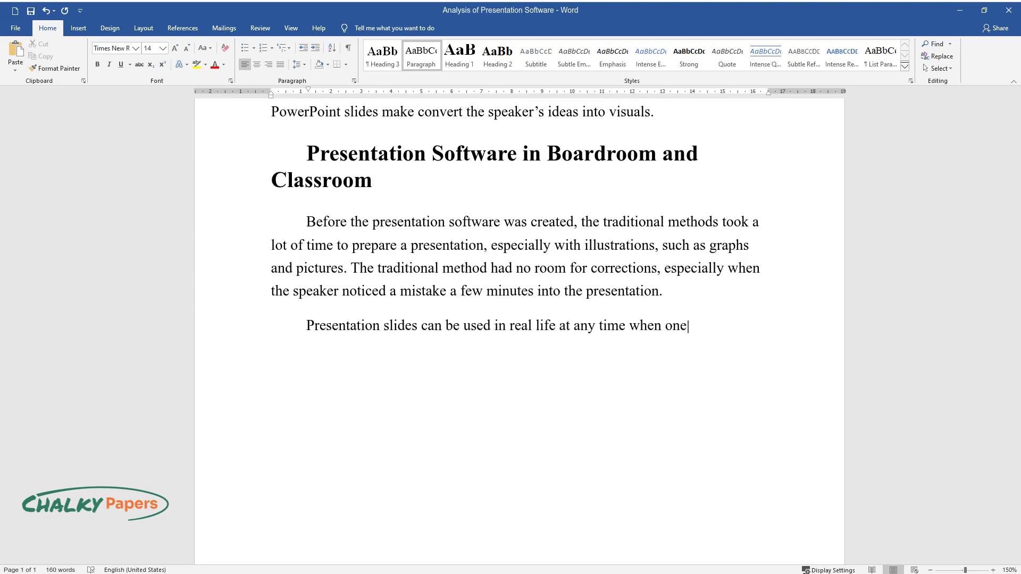
pyautogui.write(' needs to explain ')
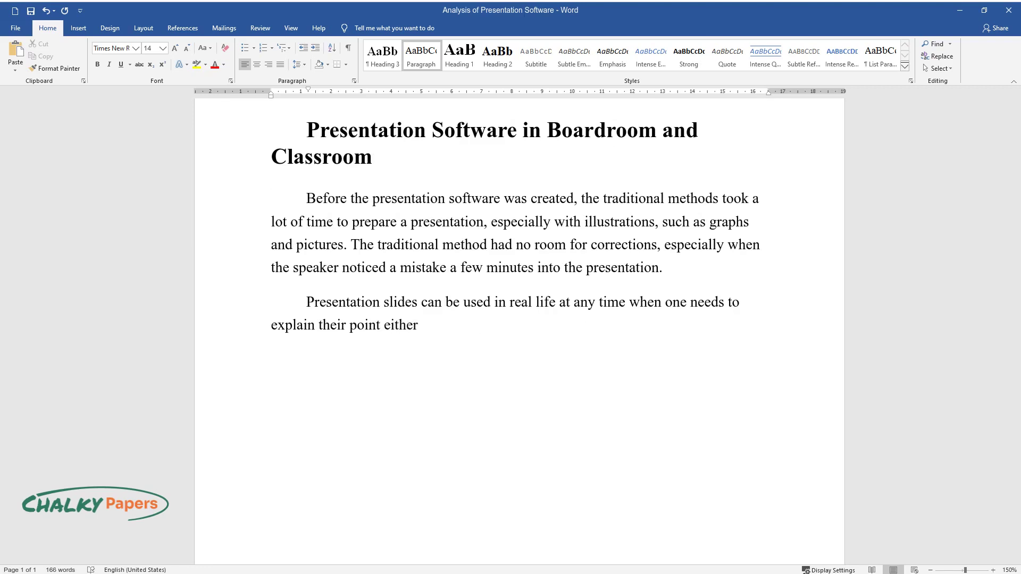
pyautogui.write('their point either in a boardroom or classroom. There')
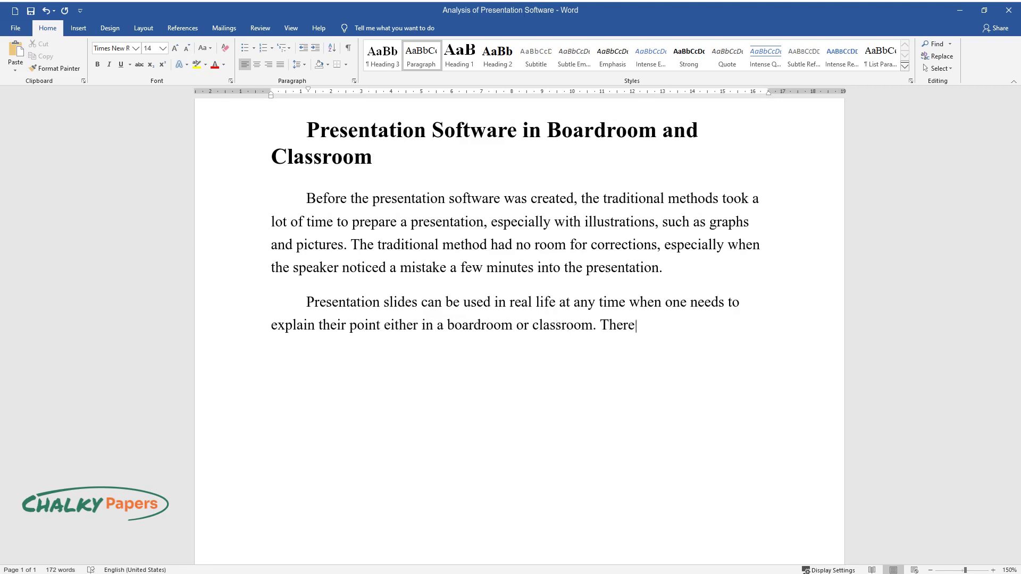
pyautogui.write(' are many editing tools in the prese')
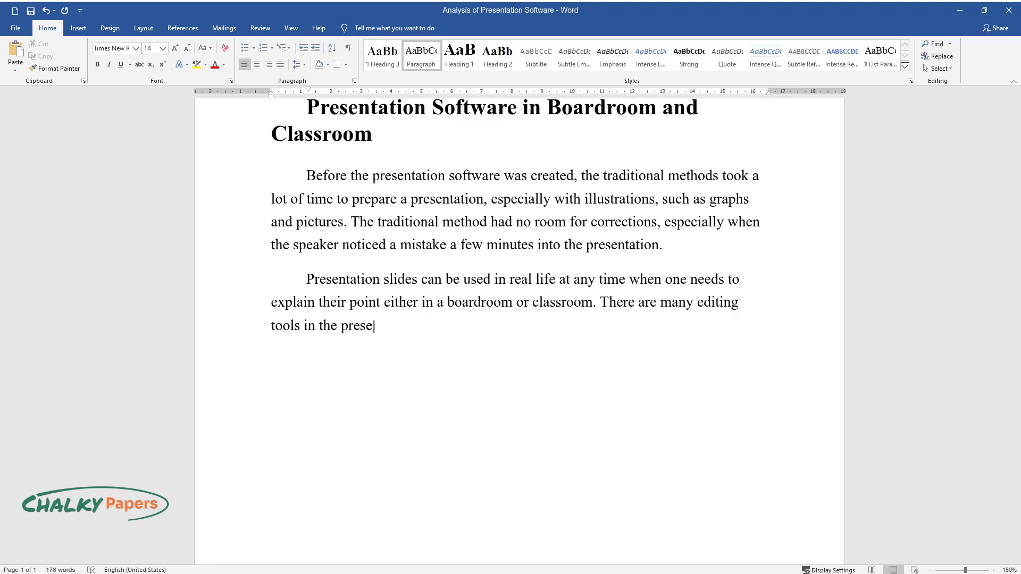
pyautogui.write('ntation software which saves much ti')
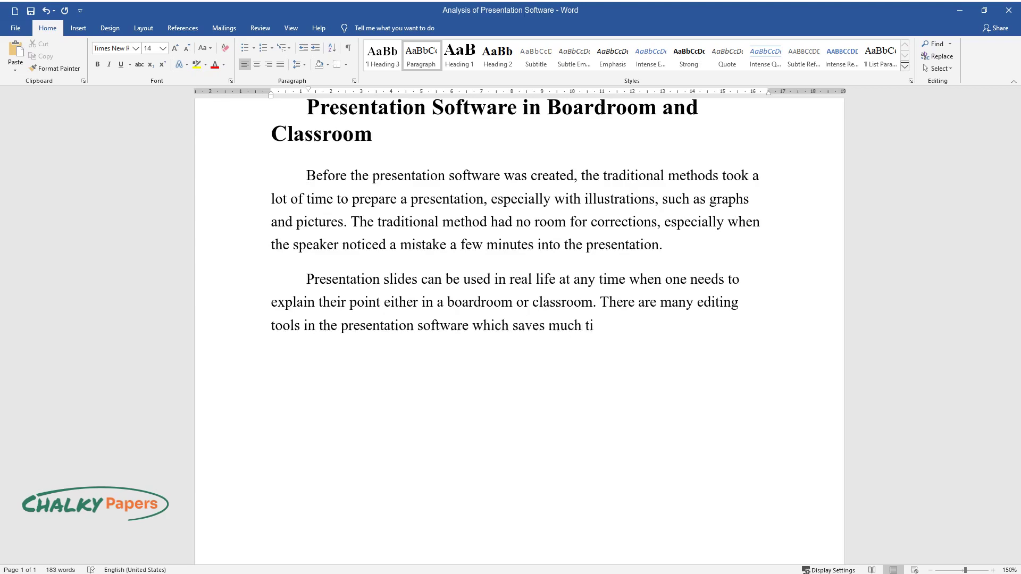
pyautogui.write('me preparing the presentation slides.')
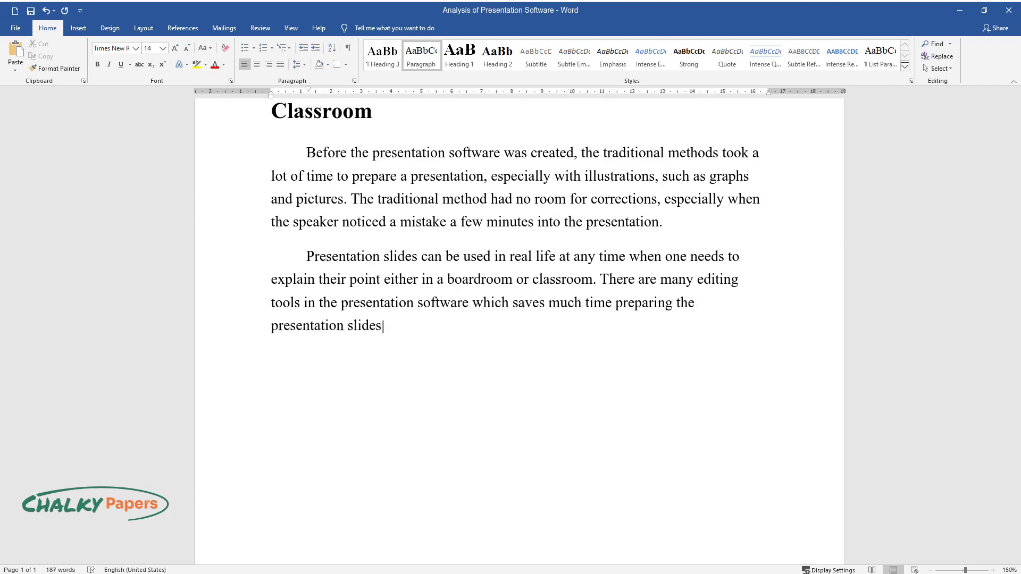
pyautogui.press('Return')
pyautogui.write('One can make a')
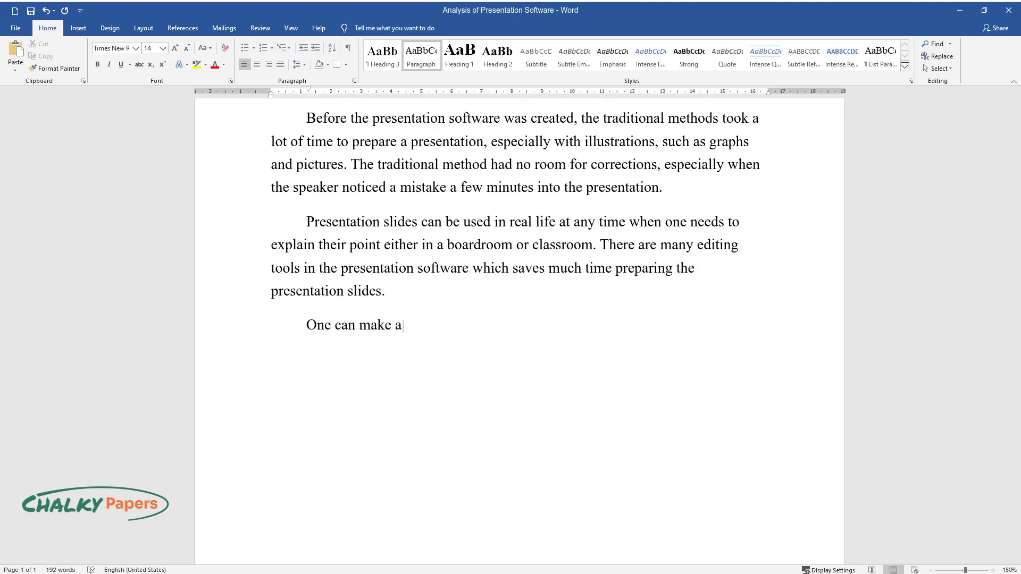
pyautogui.write(' few corrections to the presentatio')
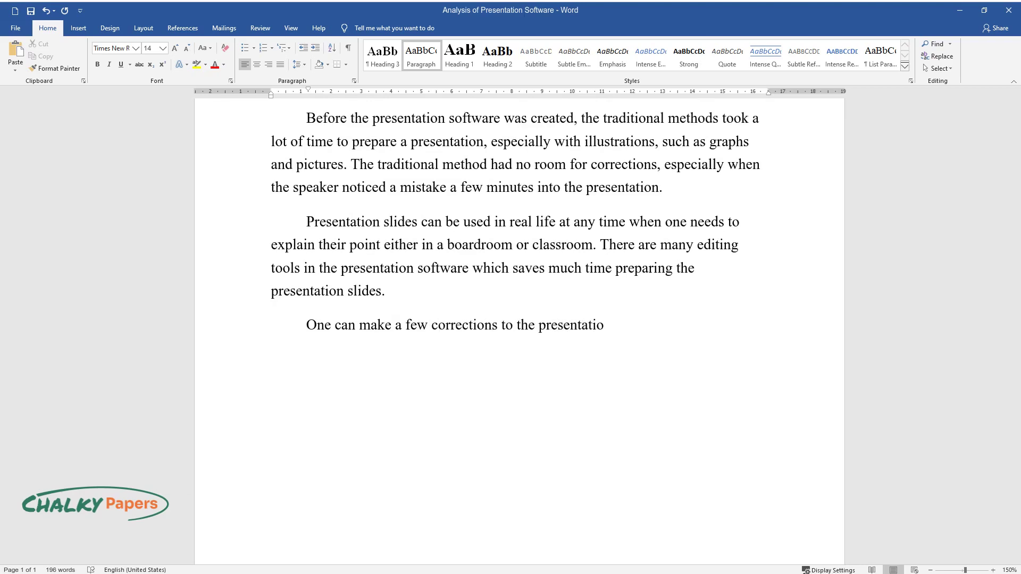
pyautogui.write('n slides minutes before the presentation. Moreover, t')
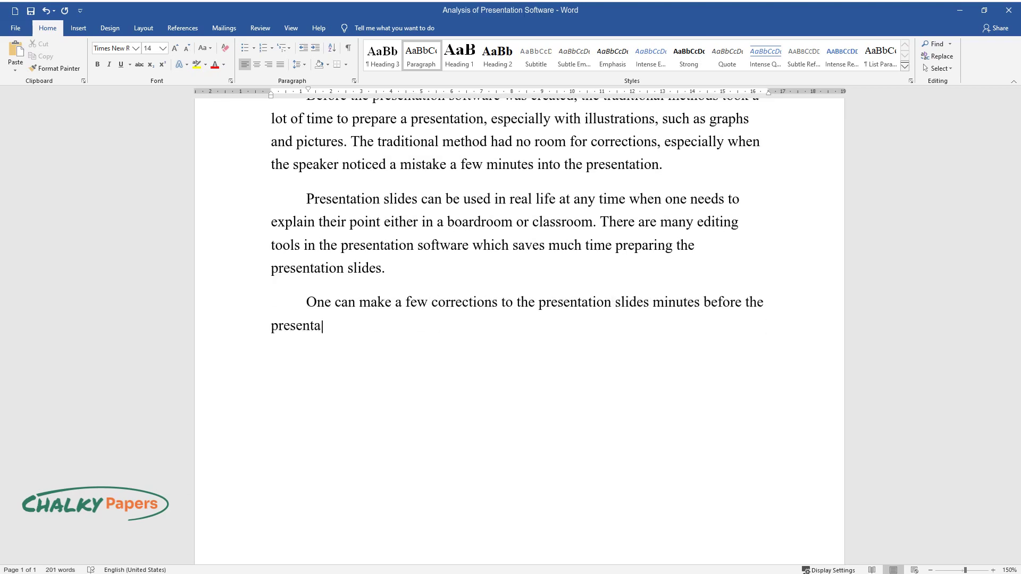
pyautogui.write('hey can project the')
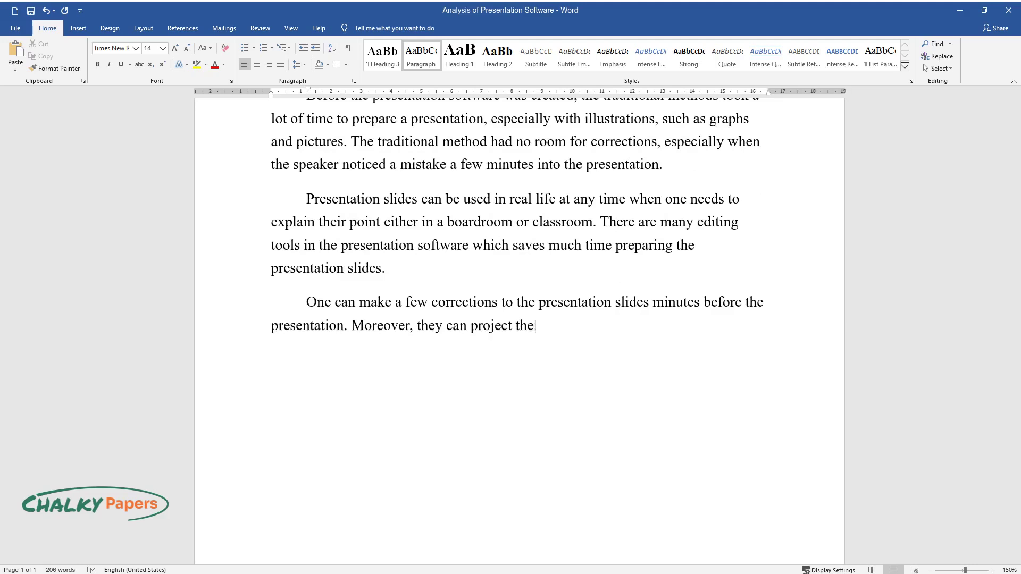
pyautogui.write('ir slides on a computer to ensure pe')
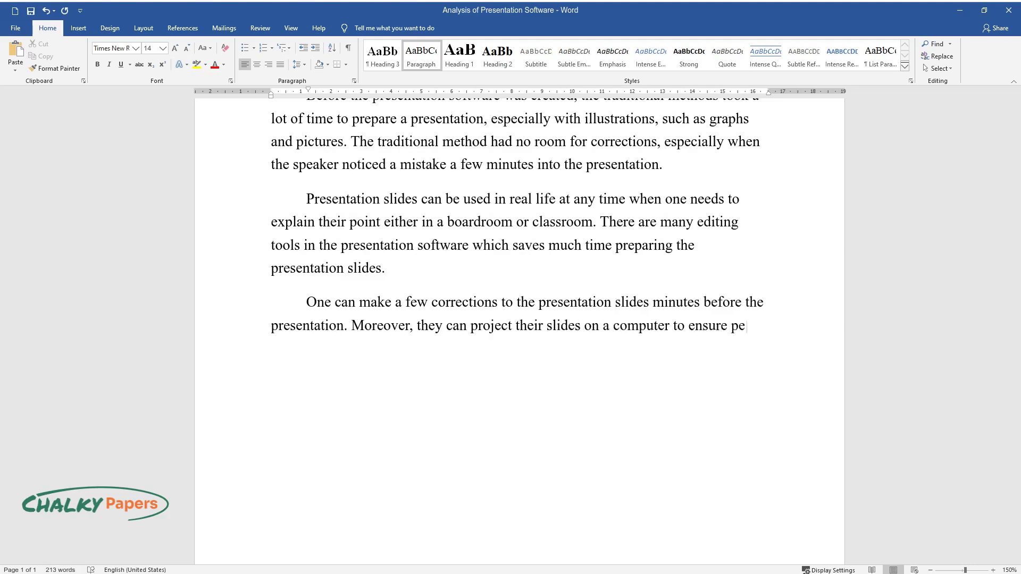
pyautogui.write('ople from the far end can see everyt')
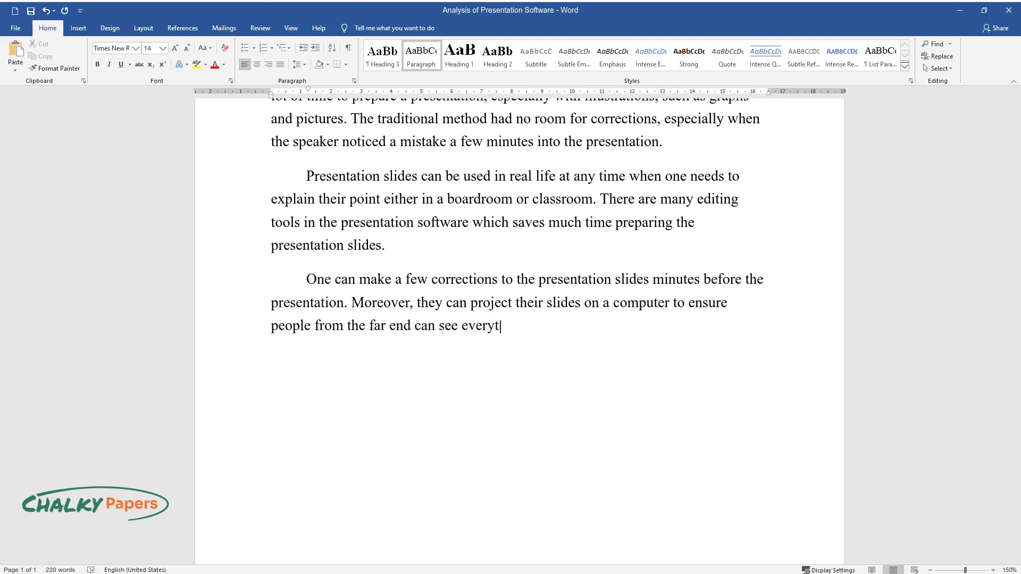
pyautogui.write('hing on the slides. ')
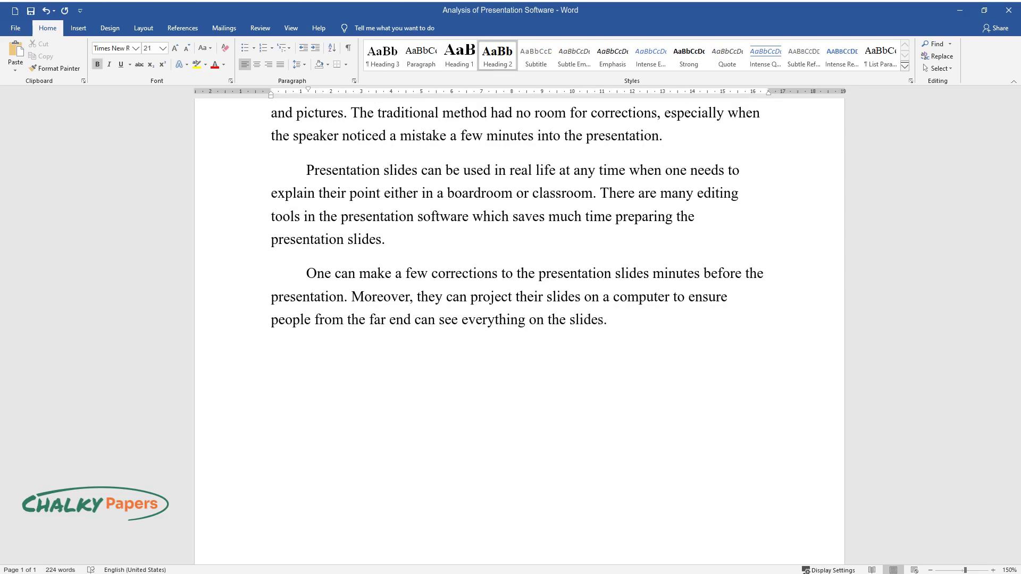
pyautogui.write('Presentation Software S')
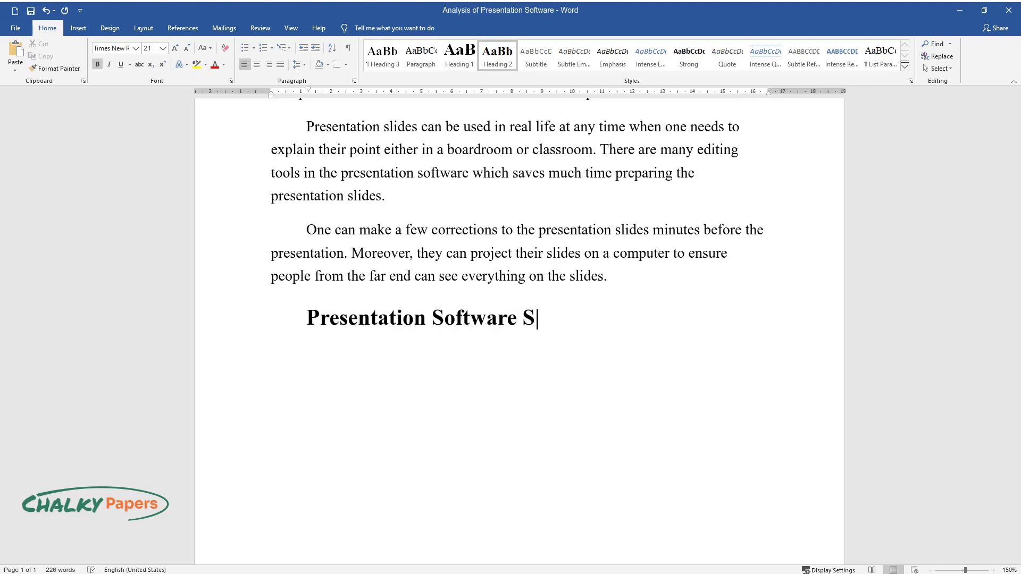
pyautogui.write('aves Time')
# Step: Write two paragraphs on how editing tools speed up slide creation and adding graphics
pyautogui.press('Return')
pyautogui.write('Th')
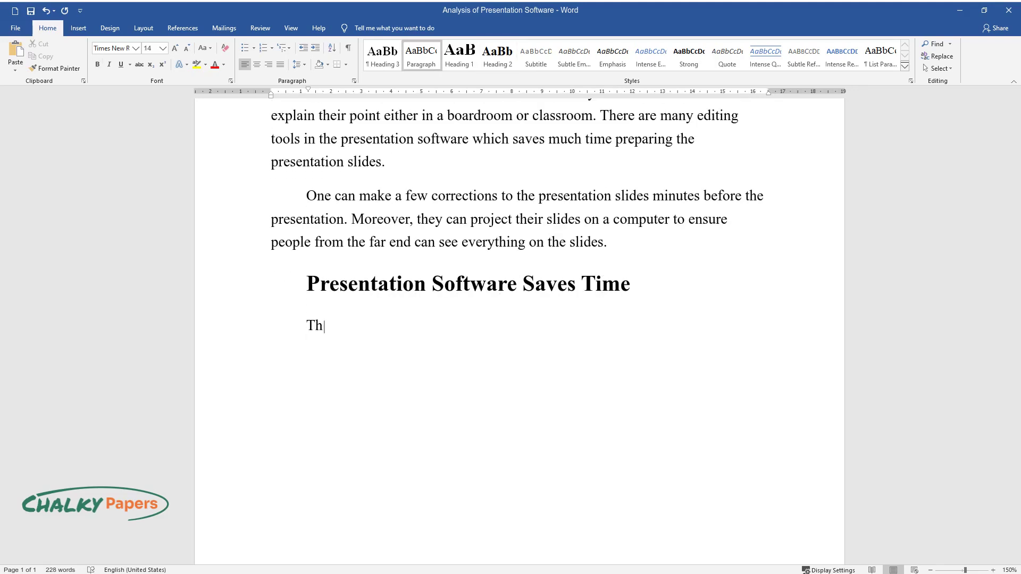
pyautogui.write('e presentation software has many edi')
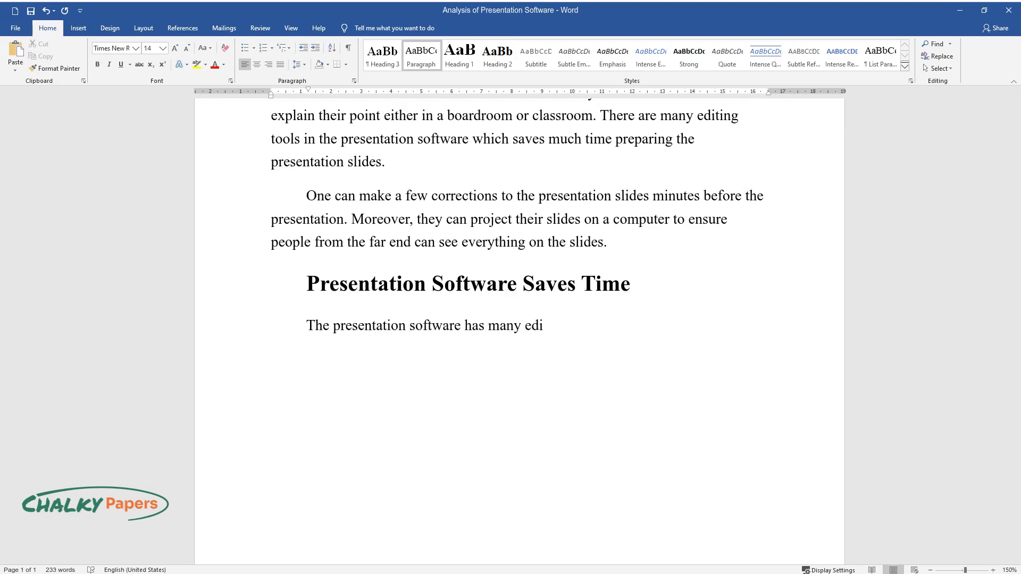
pyautogui.write('ting tools that people can use whil')
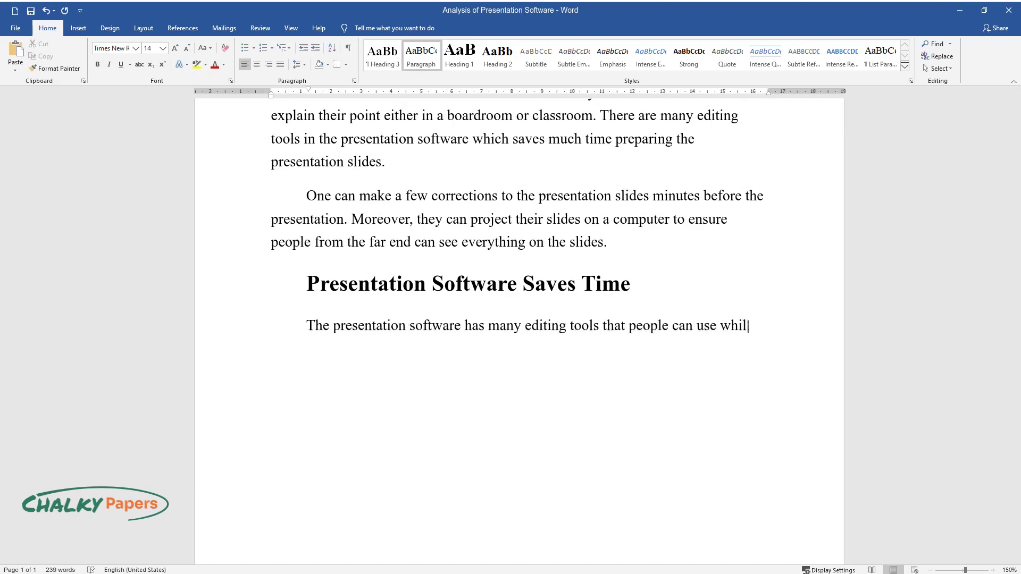
pyautogui.write('e creating their presentation slides')
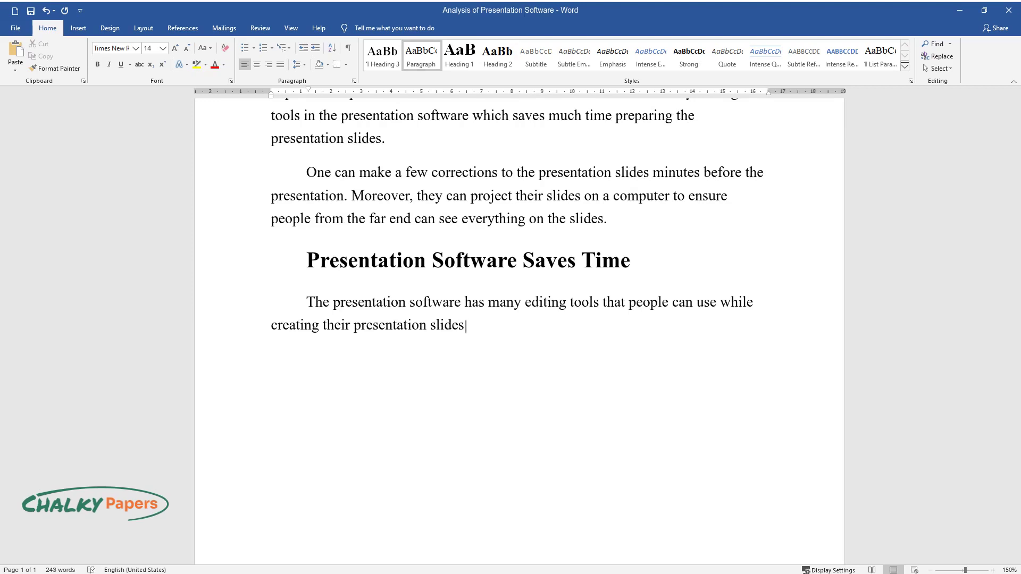
pyautogui.write('. For instance, it is easy to choose')
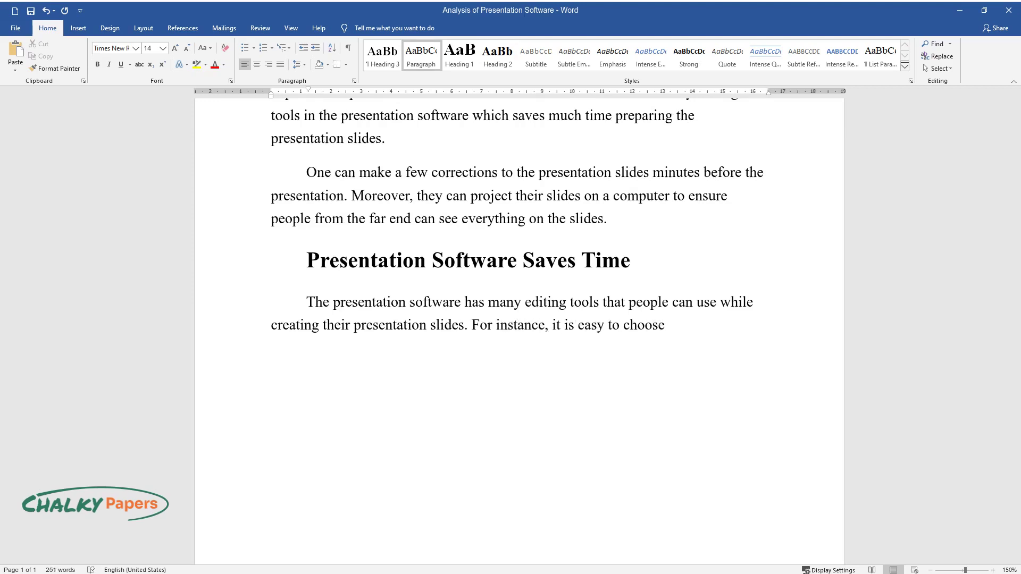
pyautogui.write(' different layouts for the slides t')
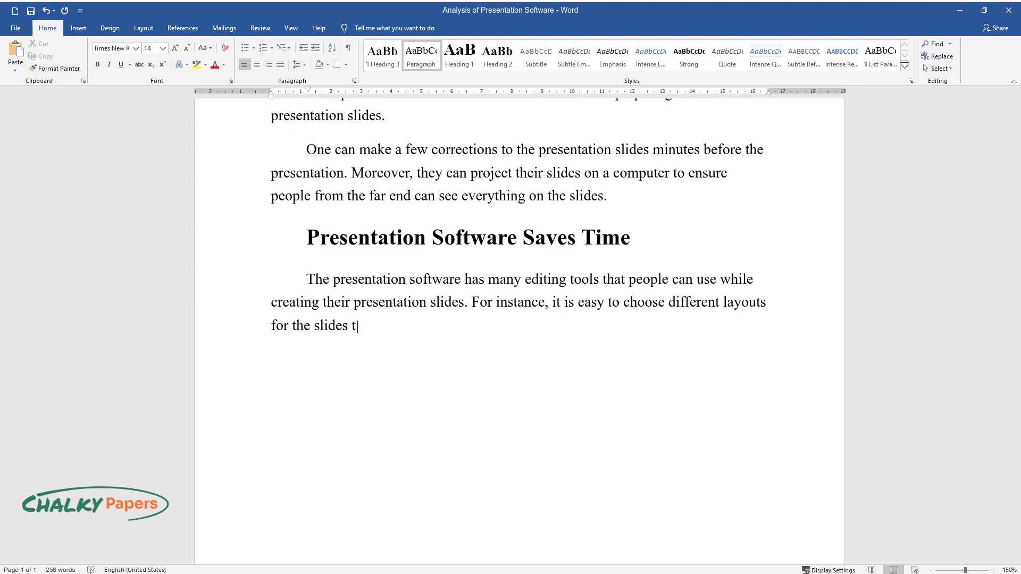
pyautogui.write('o include multiple aspects and attra')
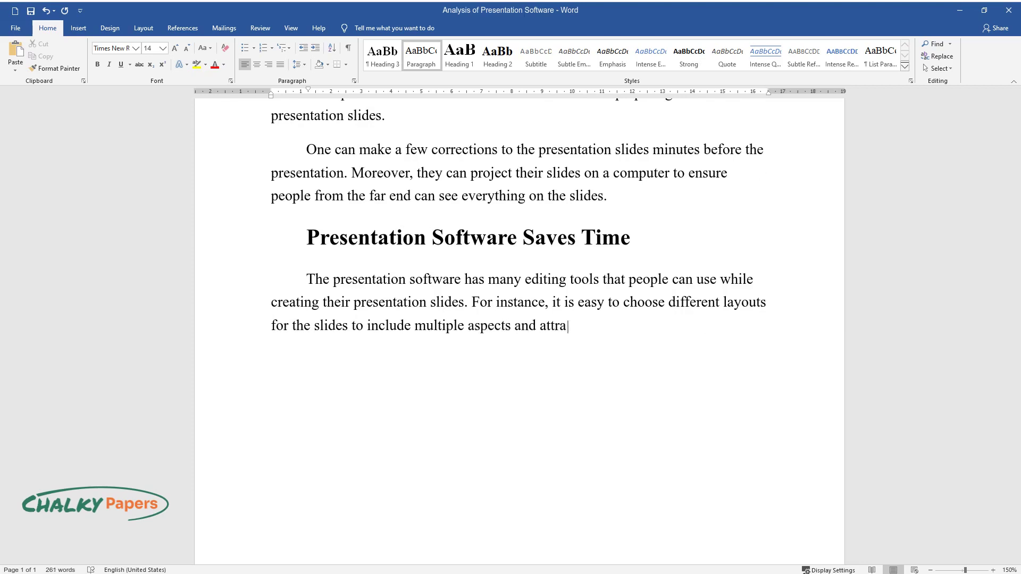
pyautogui.write("ct the audience's attention.")
pyautogui.press('Return')
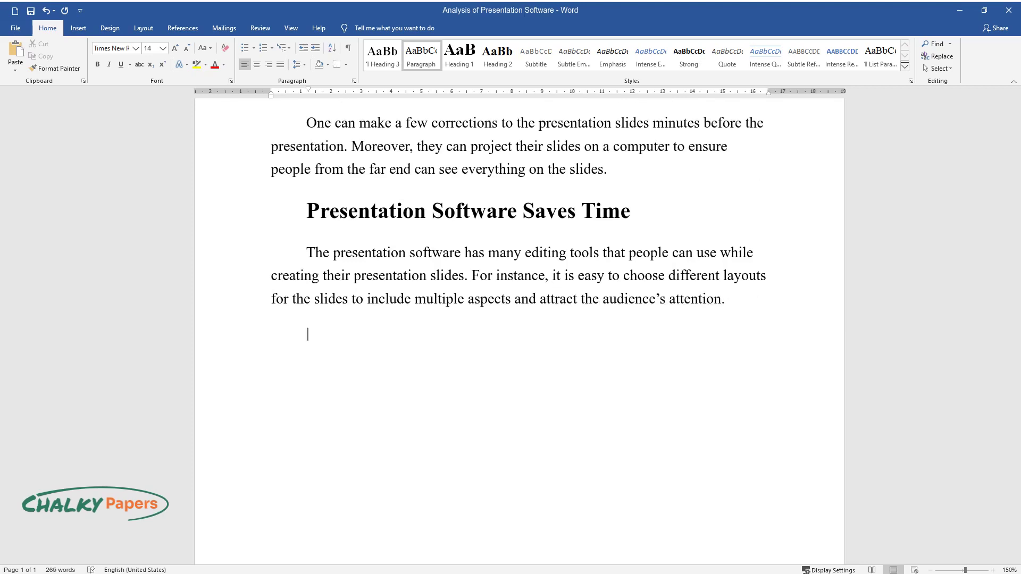
pyautogui.write('The editing tools make')
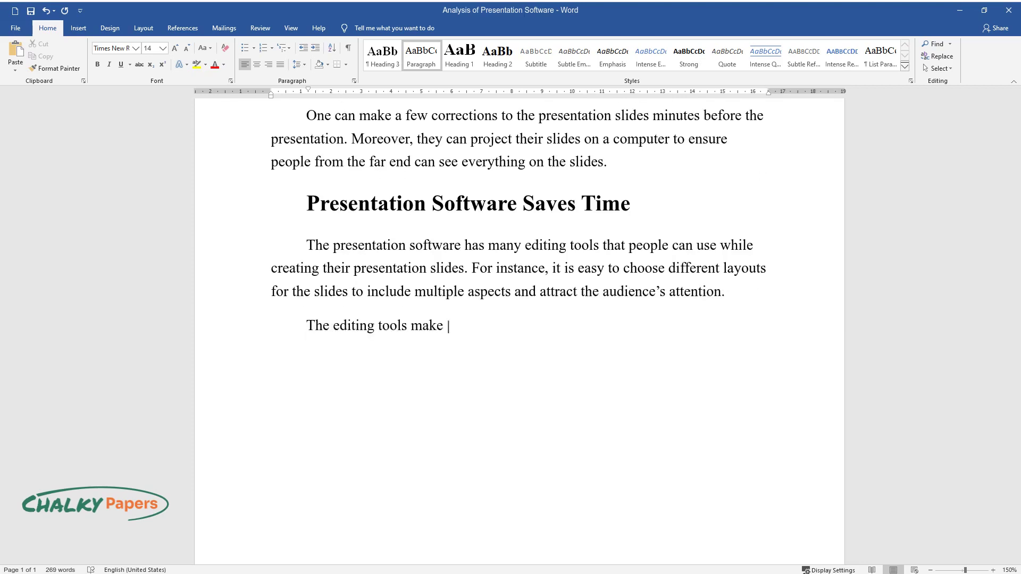
pyautogui.write(' it easy to include various graphic')
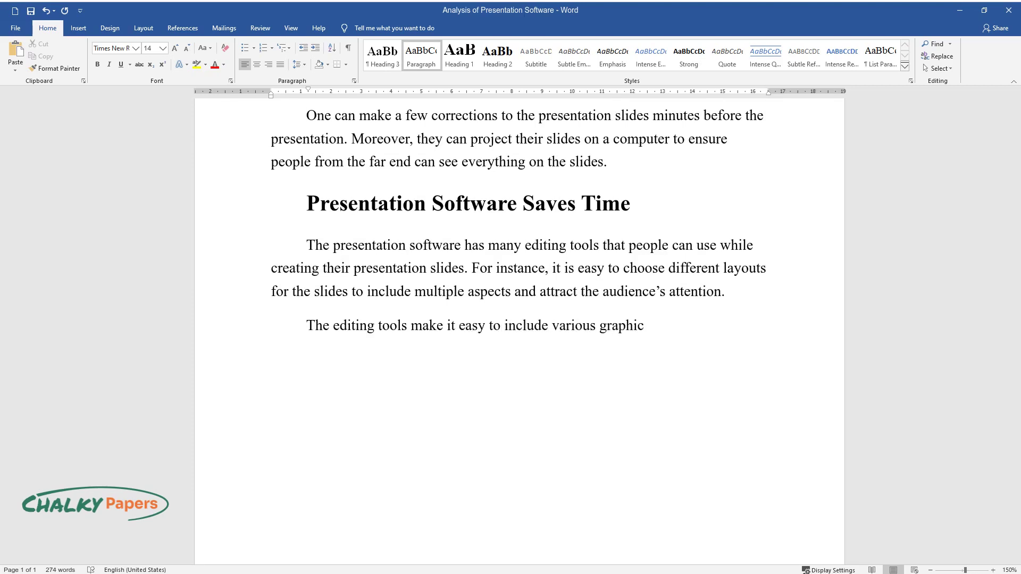
pyautogui.write('s in the slides, which could take ')
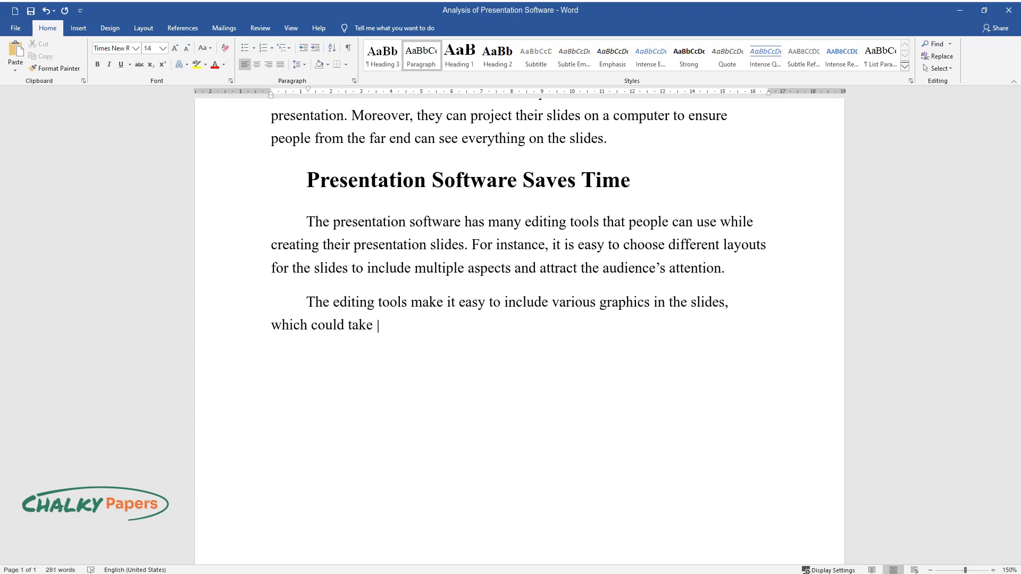
pyautogui.write('many hours when the traditional m')
pyautogui.write('ethod is applied. Therefore, one s')
pyautogui.write('pends less time developing professi')
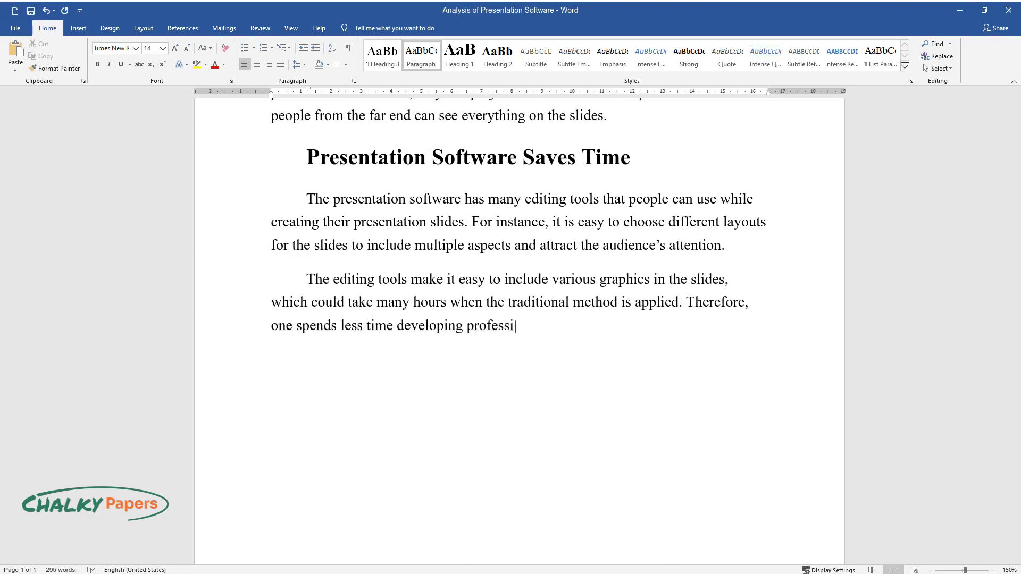
pyautogui.write('onal presentation slides. The spea')
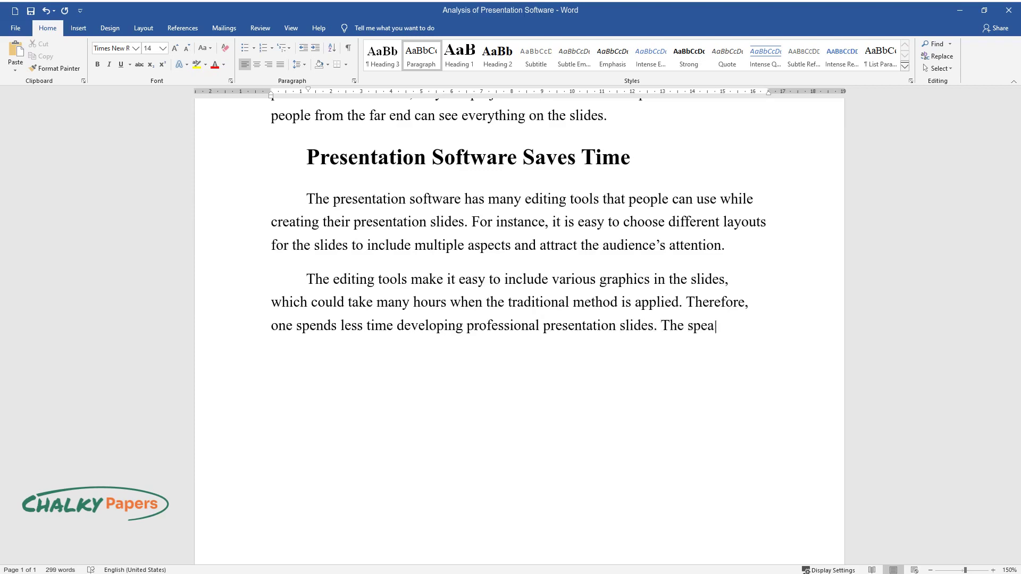
pyautogui.write('ker can easily navigate through')
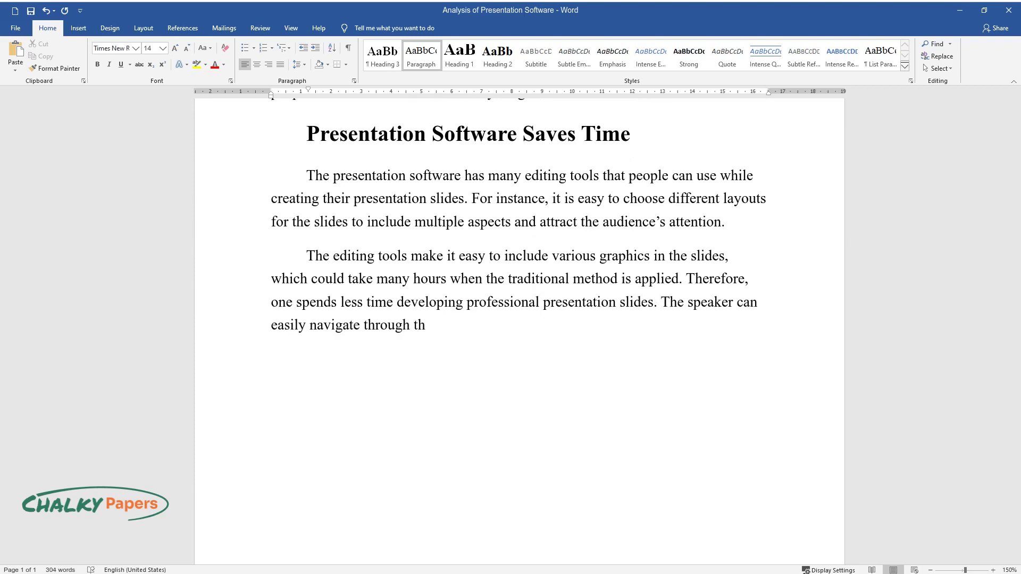
pyautogui.write(' the slides during the presentation t')
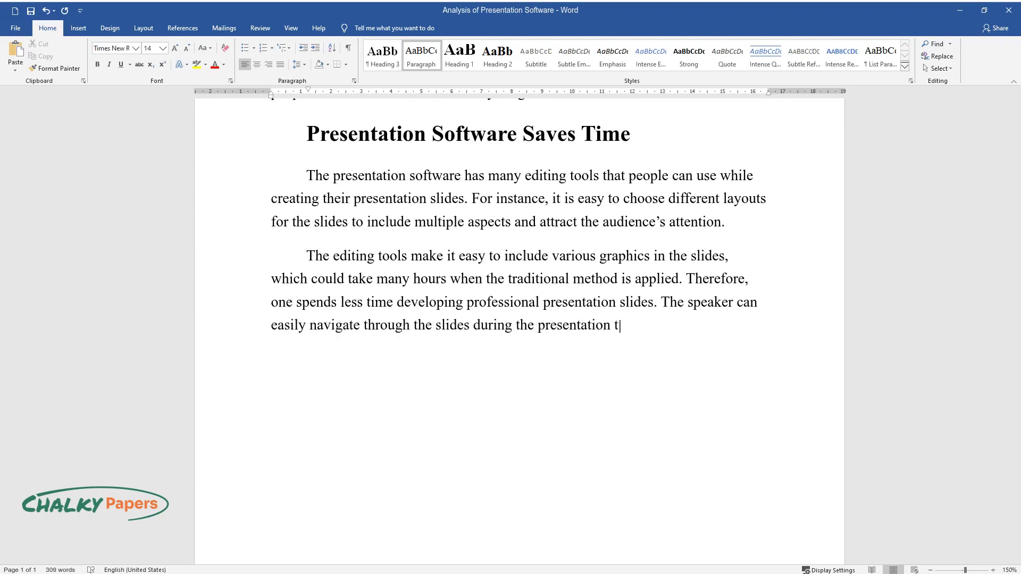
pyautogui.write('o emphasize their arguments.')
pyautogui.press('Return')
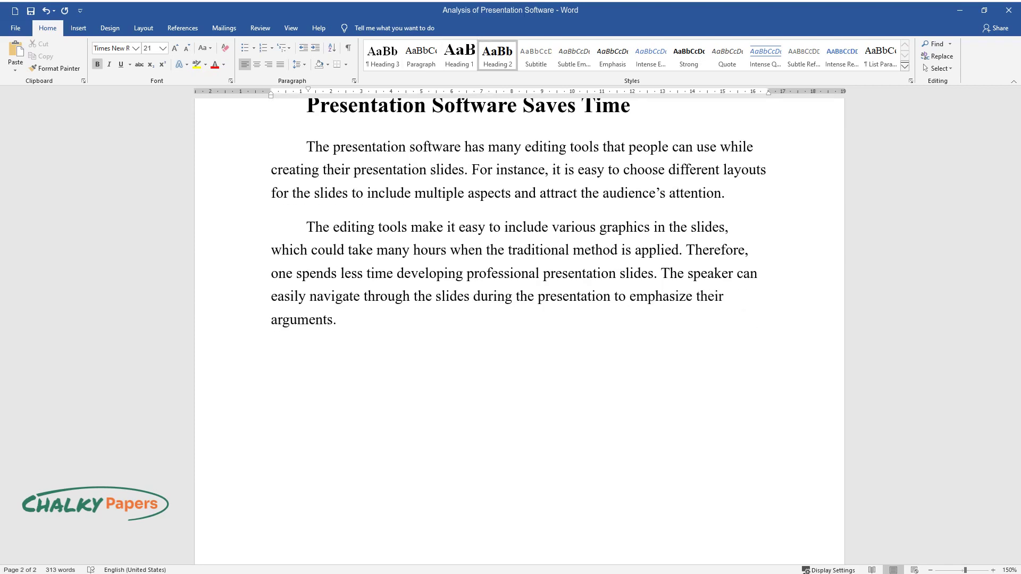
# Step: Add the 'Presentation Slides are Attractive' heading with paragraphs on animations, images and eye contact
pyautogui.write('Presentation Slid')
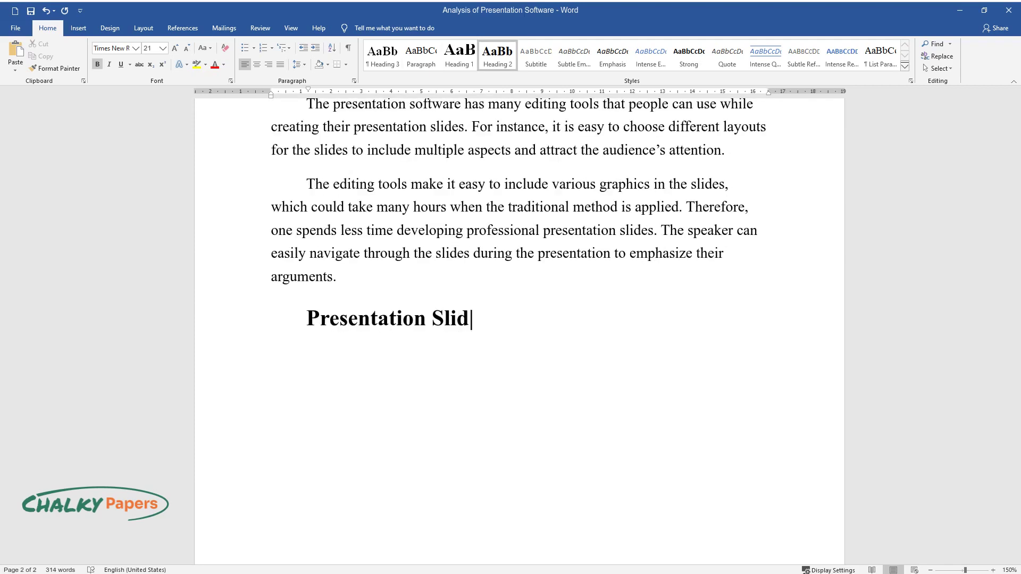
pyautogui.write('es are Attractive')
pyautogui.press('Return')
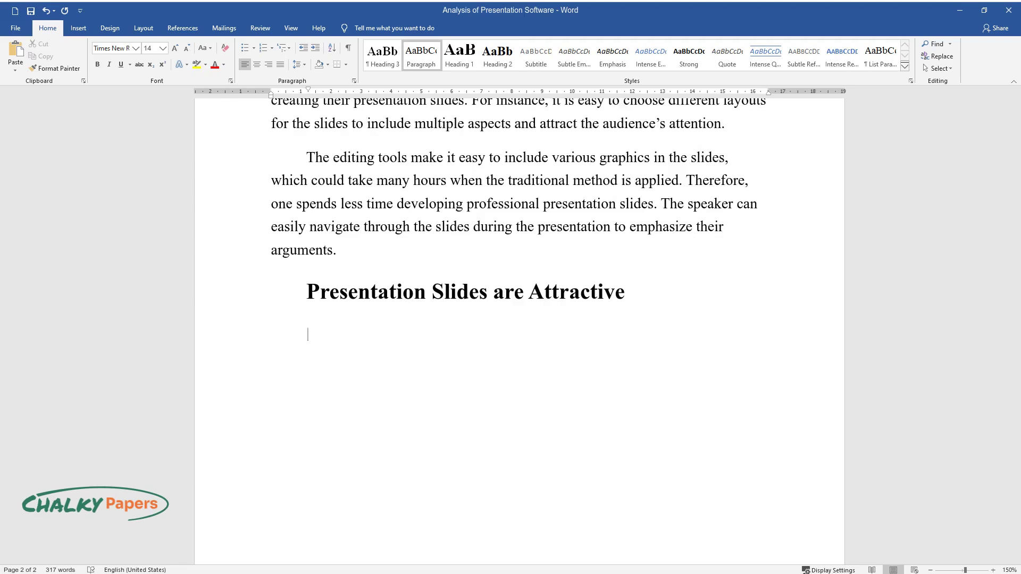
pyautogui.write('Presentation software allow')
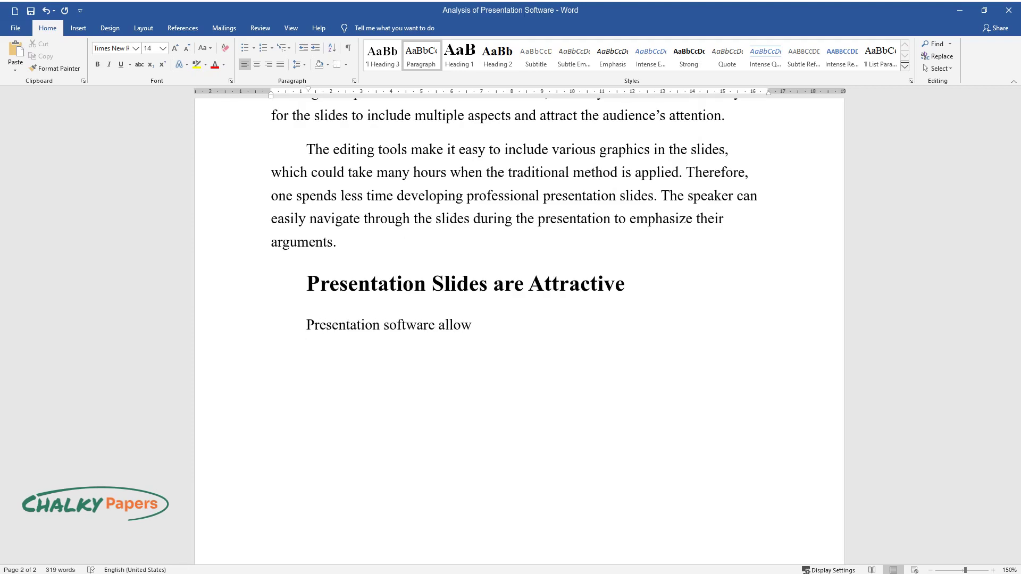
pyautogui.write("s speakers to catch their audience's")
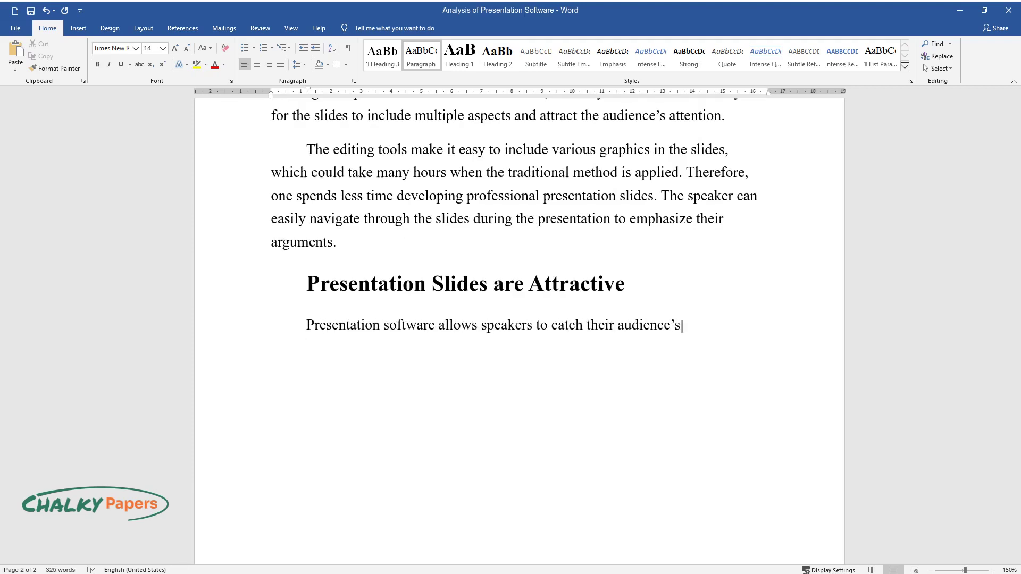
pyautogui.write(' attention by using different slide')
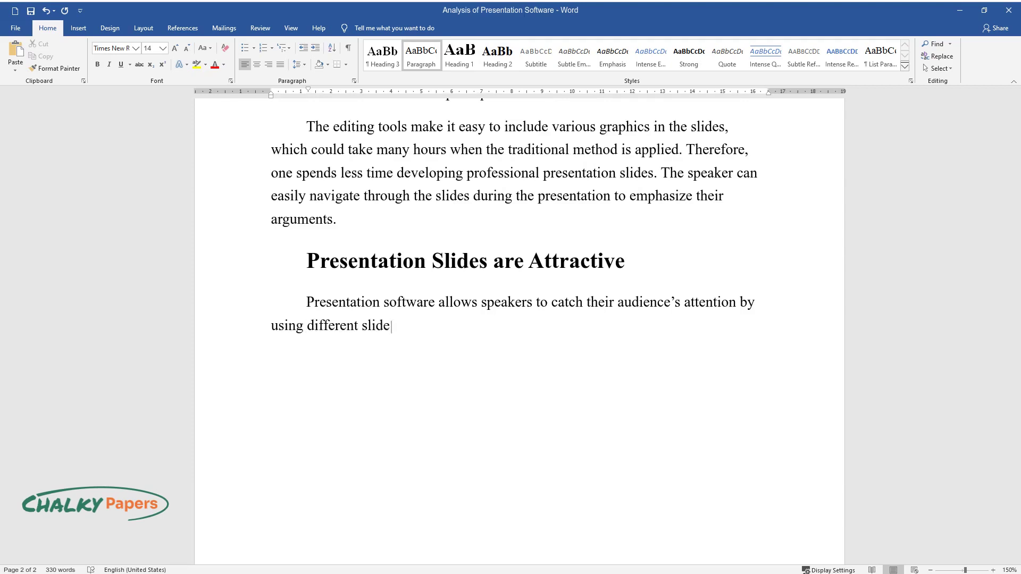
pyautogui.write(' backgrounds and visual elements, s')
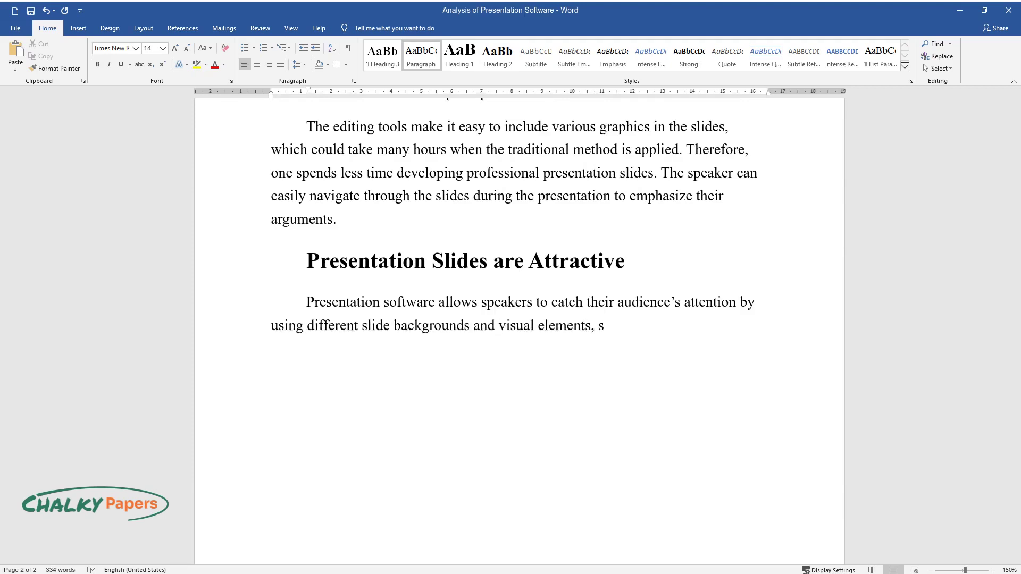
pyautogui.write('uch as pictures and graphics.')
pyautogui.press('Return')
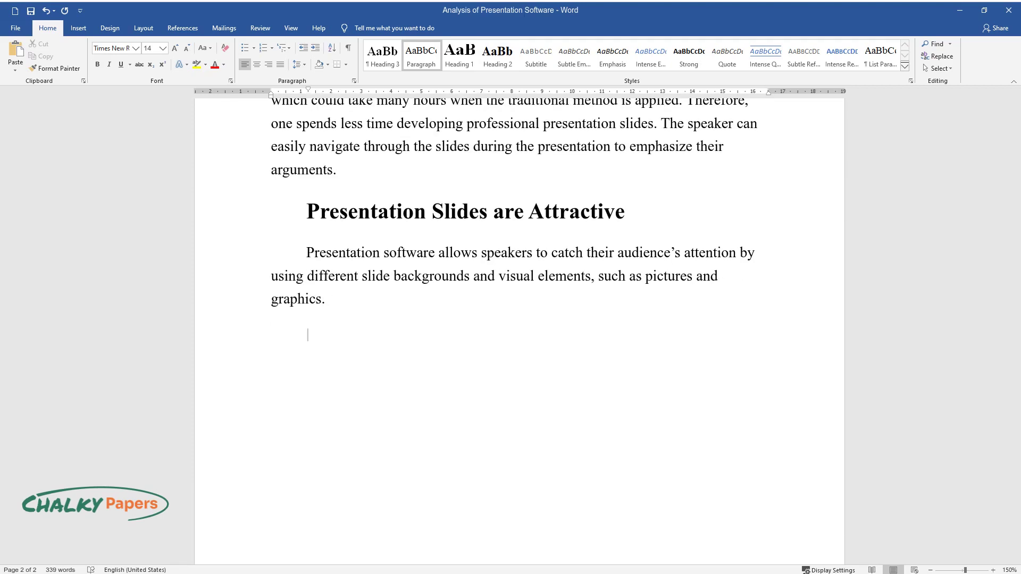
pyautogui.write('Including animations,')
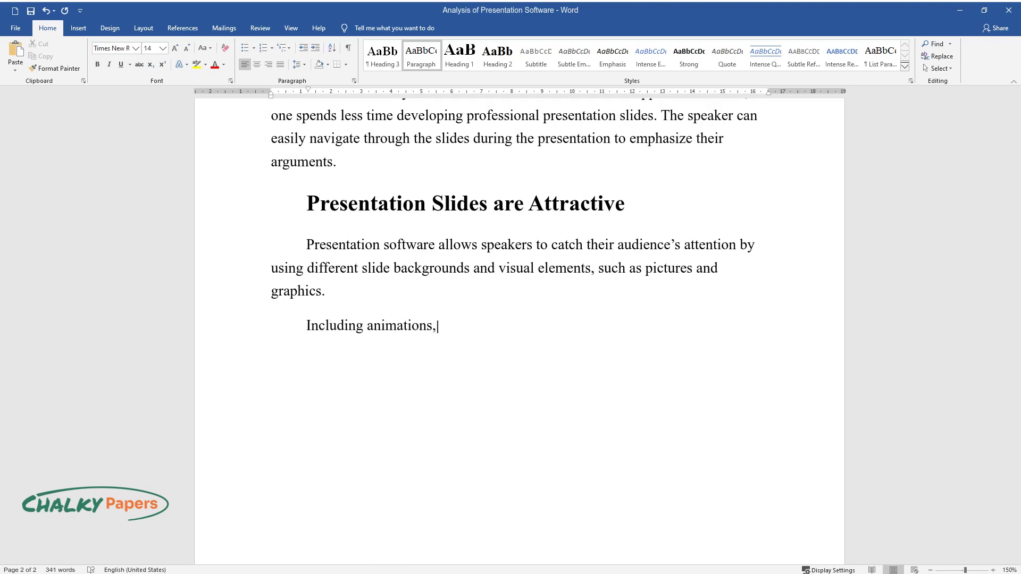
pyautogui.write(' sound, and images in the slides i')
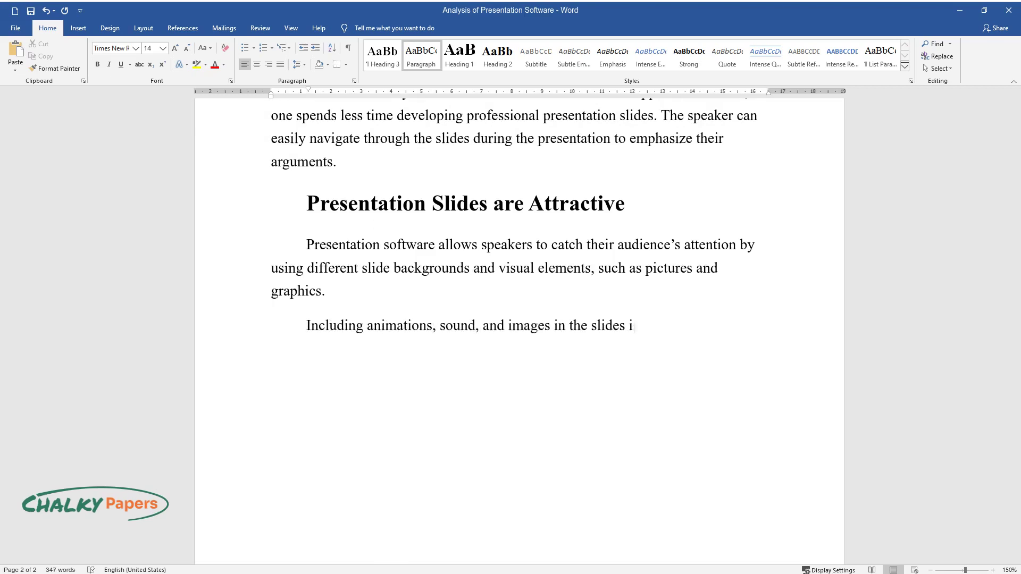
pyautogui.write('s the best way to attract audienc')
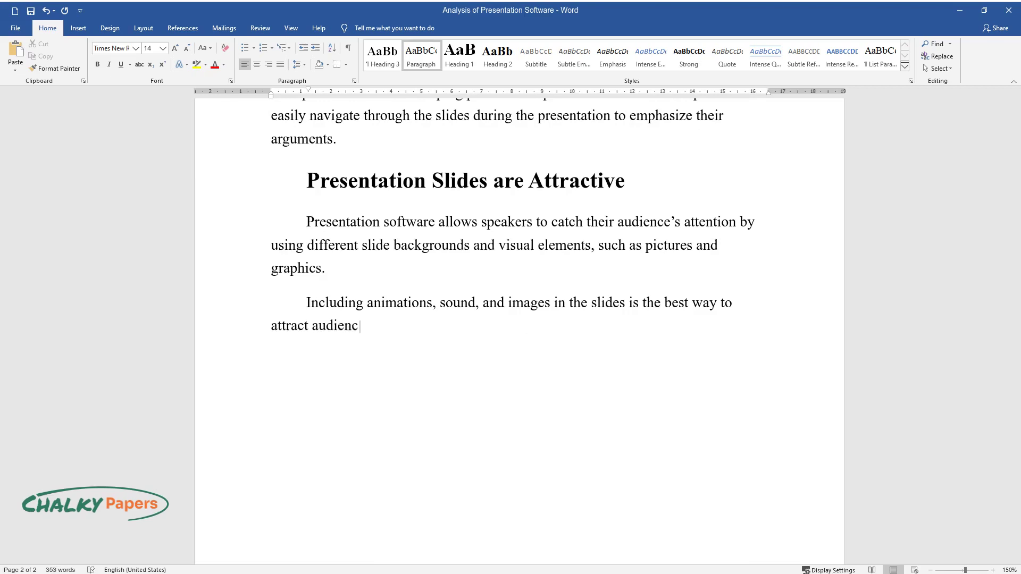
pyautogui.write("es' attention. However, the speaker must not include many graphics")
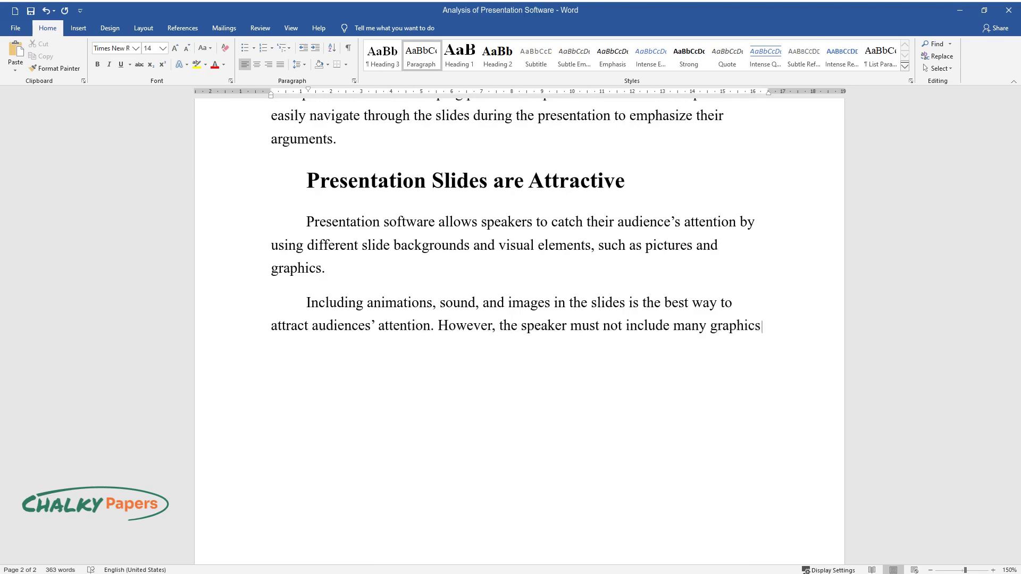
pyautogui.write(' in a single slide because it dist')
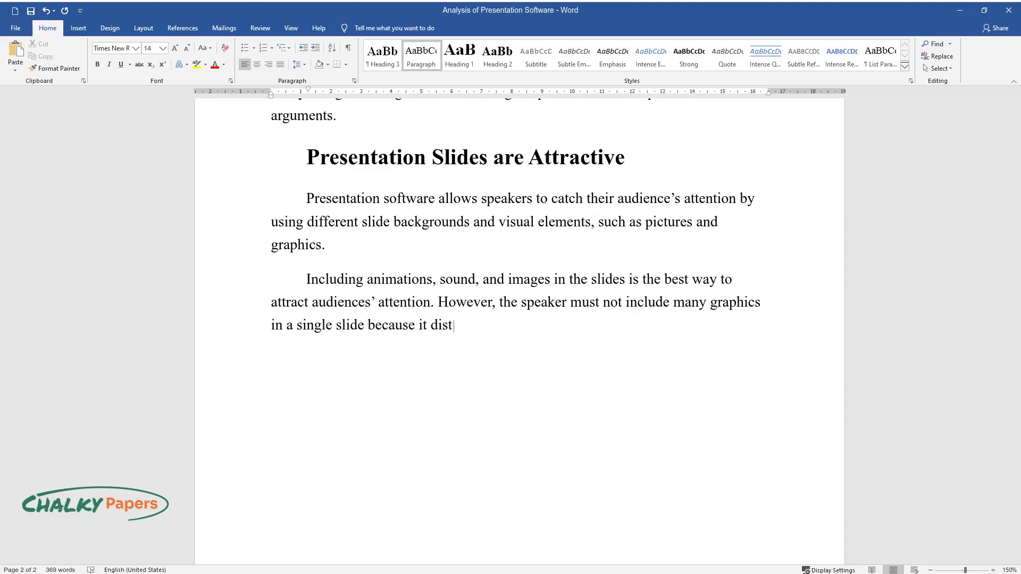
pyautogui.write('racts the audience from the main ')
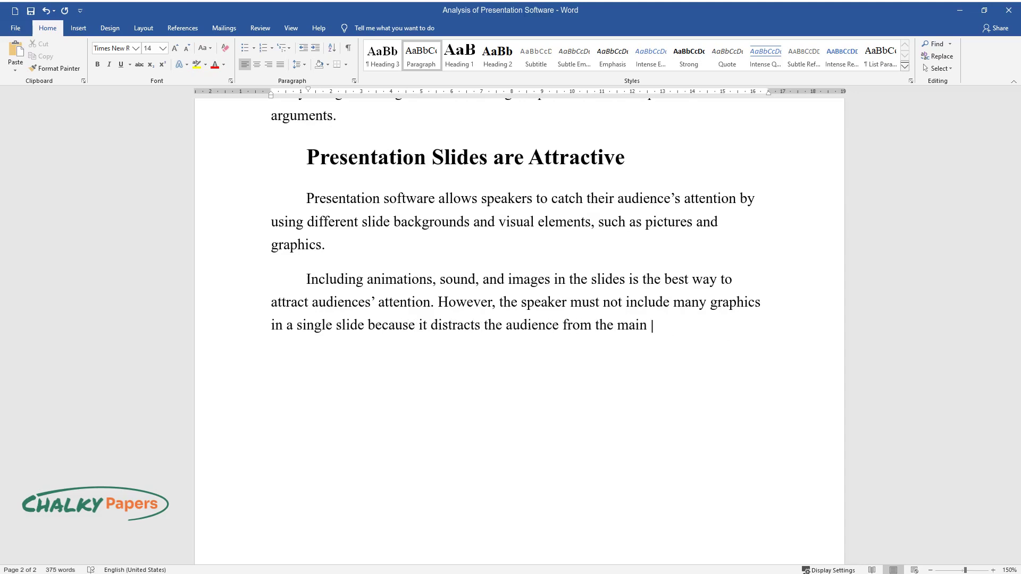
pyautogui.write('presentation argument or point.')
pyautogui.press('Return')
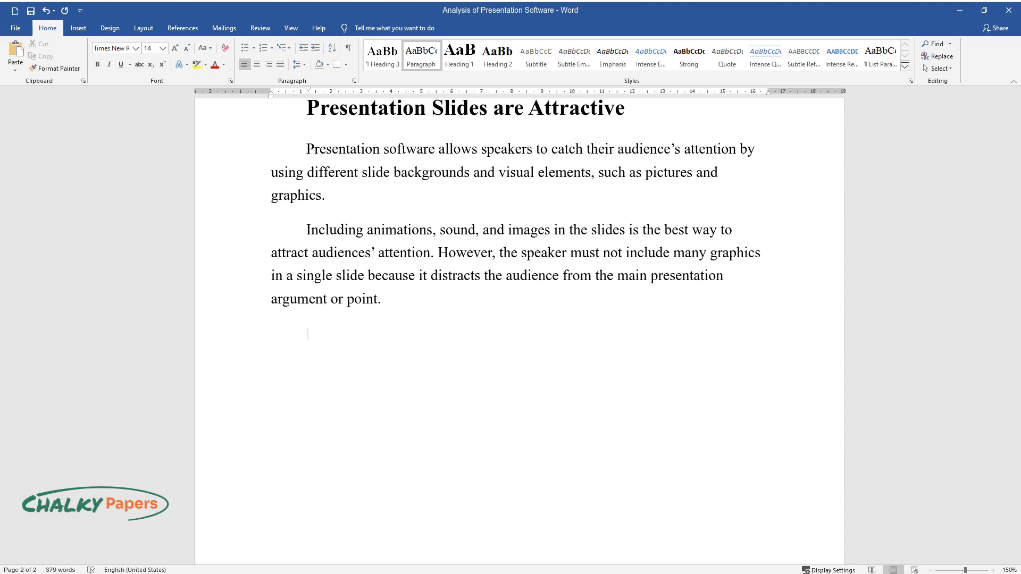
pyautogui.write('The speaker must slo')
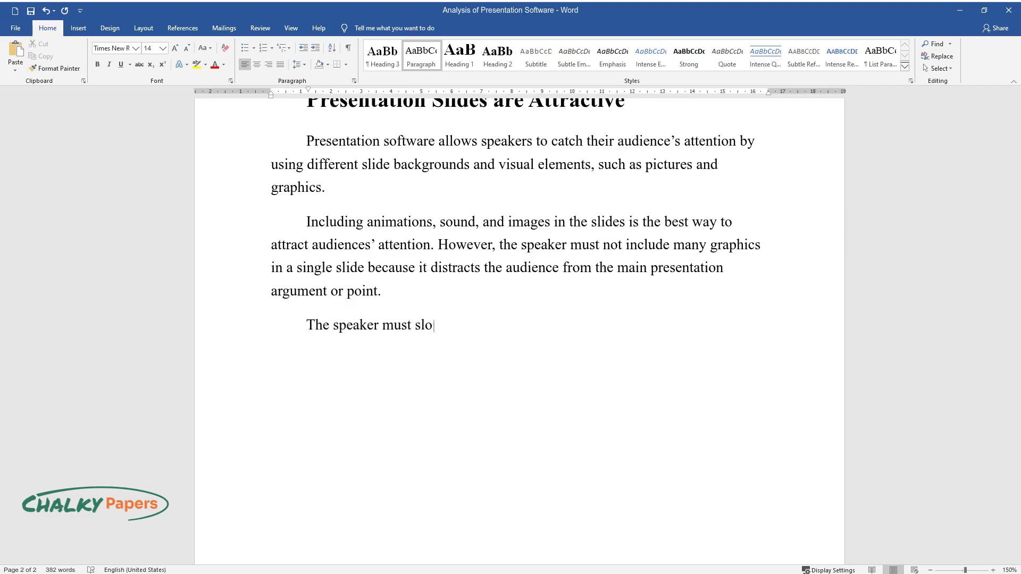
pyautogui.write('wly explain the points in each slide')
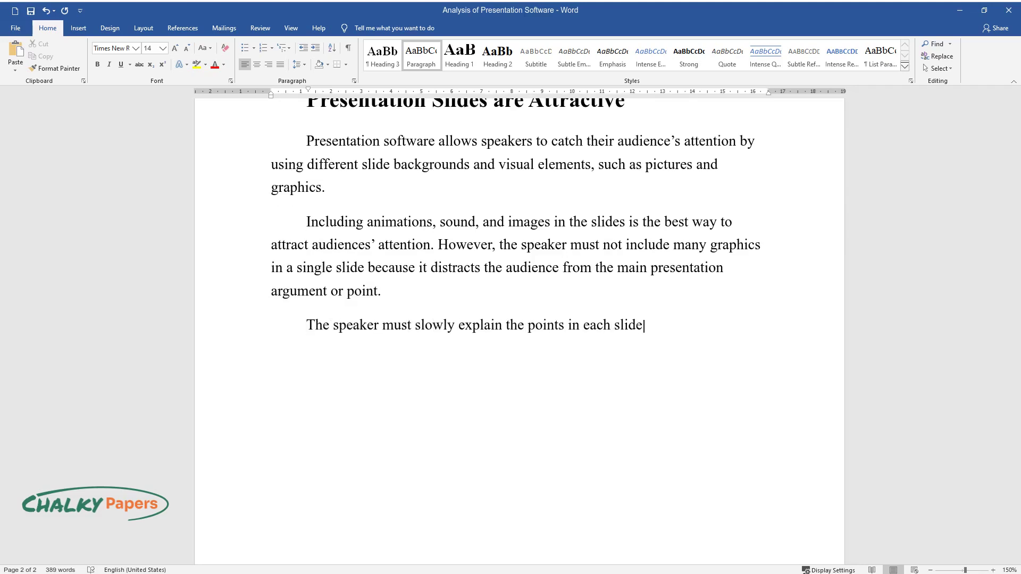
pyautogui.write(' while keeping eye contact with the a')
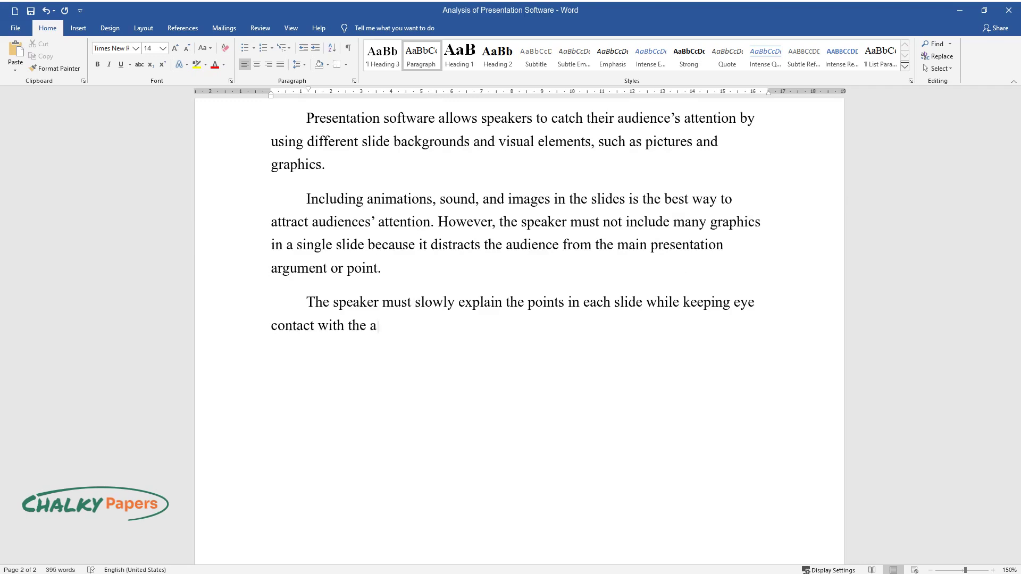
pyautogui.write('udience to ensure they understand ev')
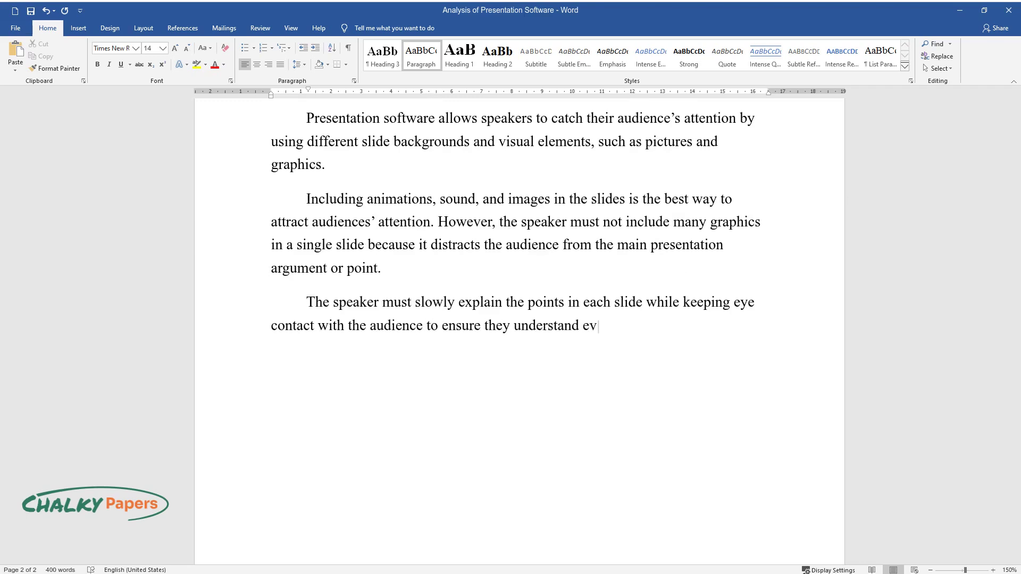
pyautogui.write('erything. The presentation is only as good as')
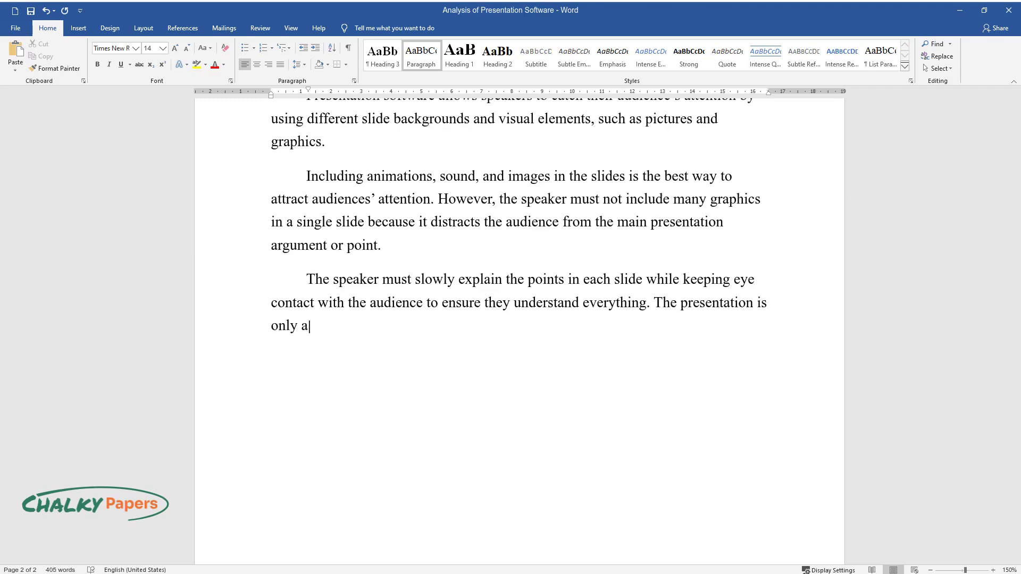
pyautogui.write(' the presentation. One must')
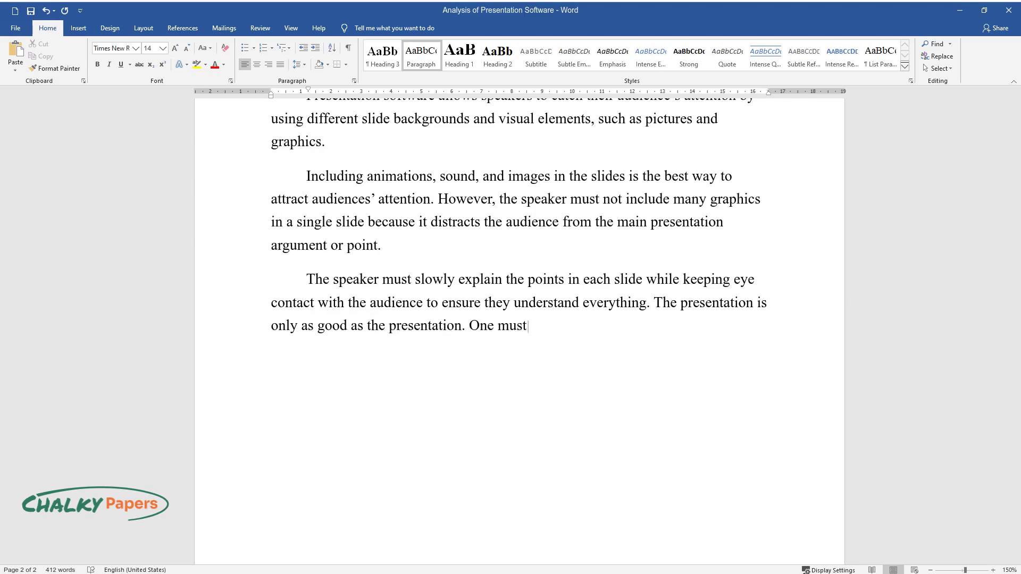
pyautogui.write(' dress for success during a presentat')
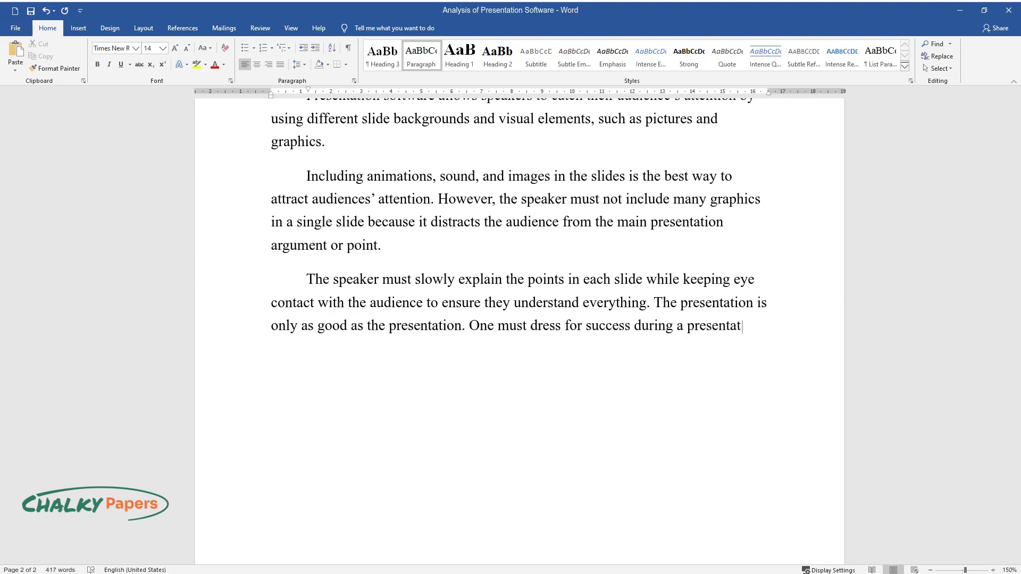
pyautogui.write('ion to make the first good impression on the audience.')
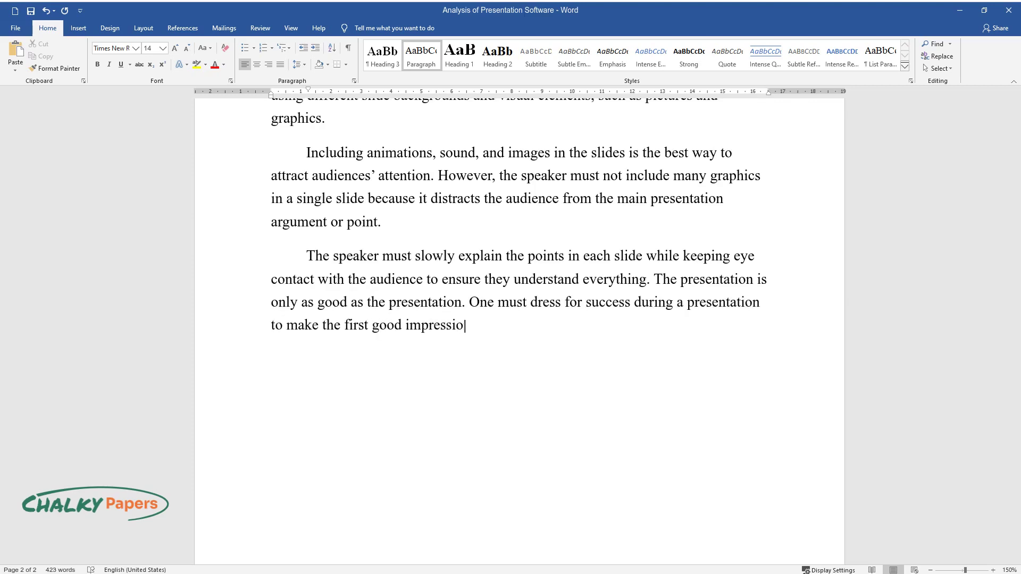
pyautogui.press('Return')
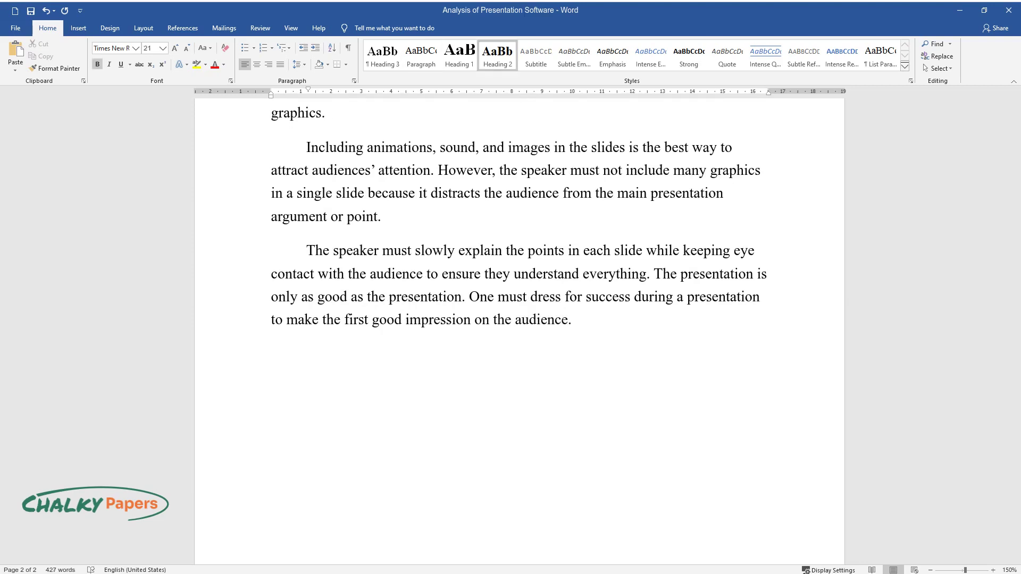
# Step: Add the 'Three Elements of Presentation' heading introducing entrance, emphasis and exit
pyautogui.write('Three Elements of Present')
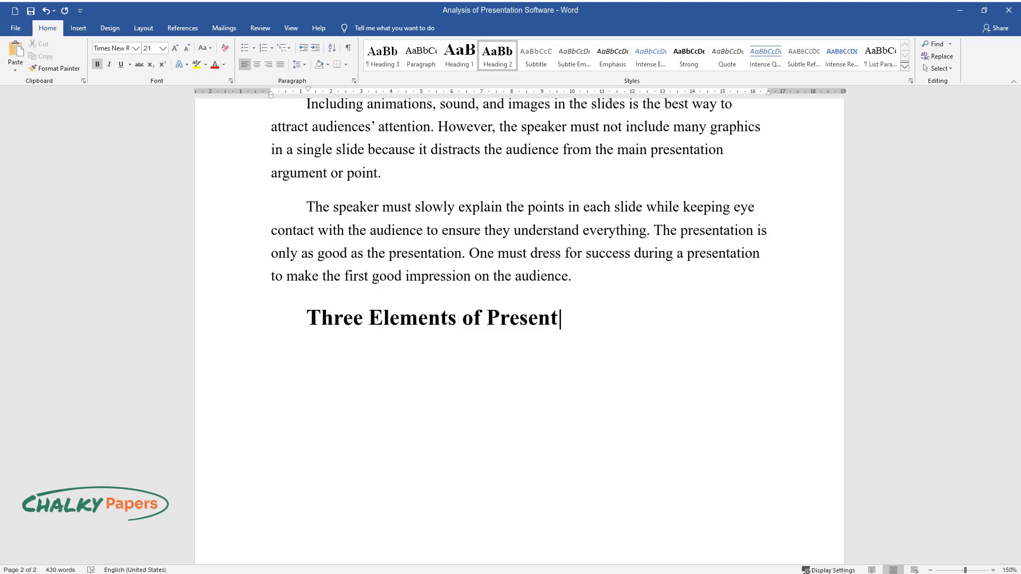
pyautogui.write('ation')
pyautogui.press('Return')
pyautogui.write('Every pre')
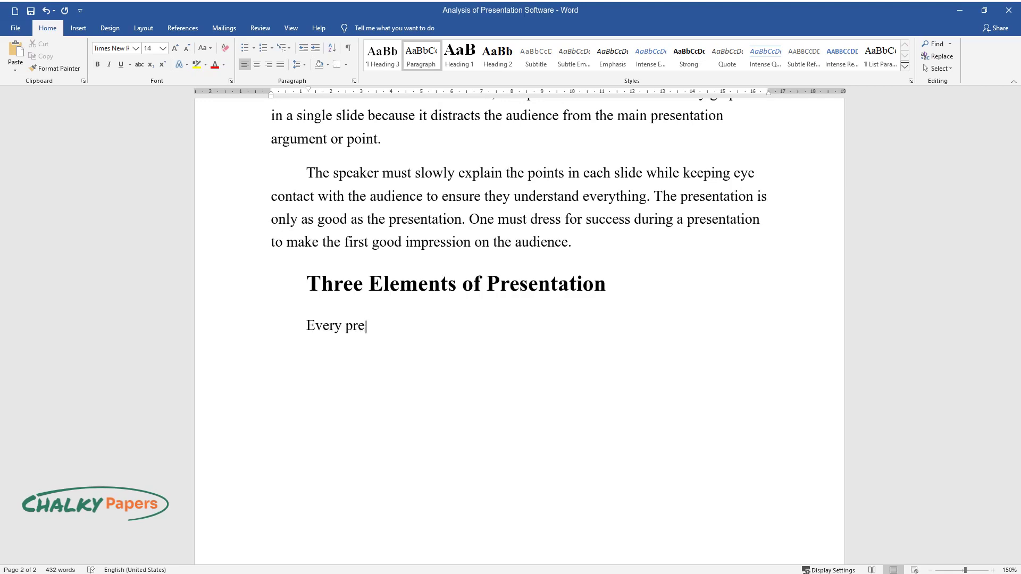
pyautogui.write('sentation has three elements, wh')
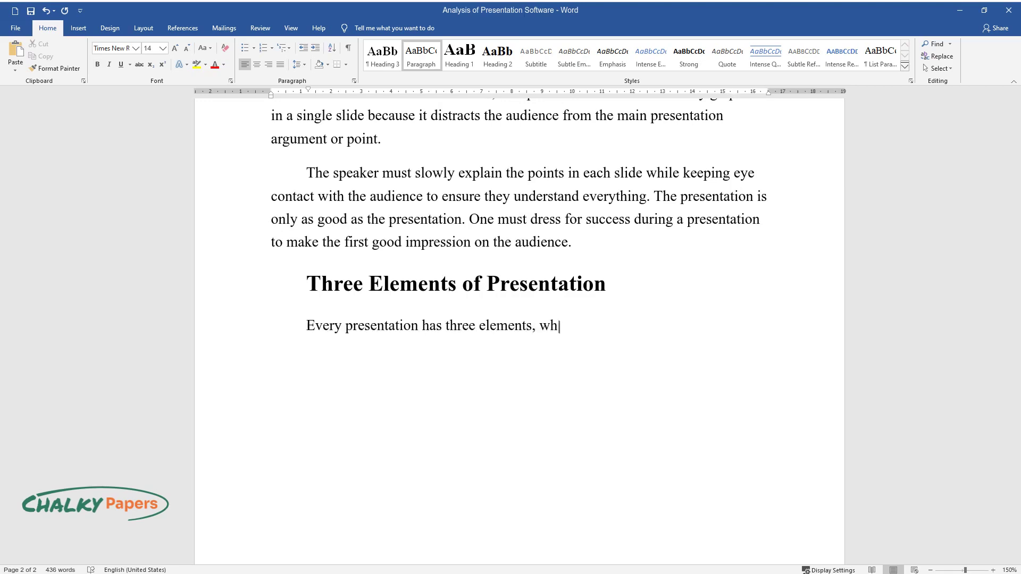
pyautogui.write('rance, emphasis,')
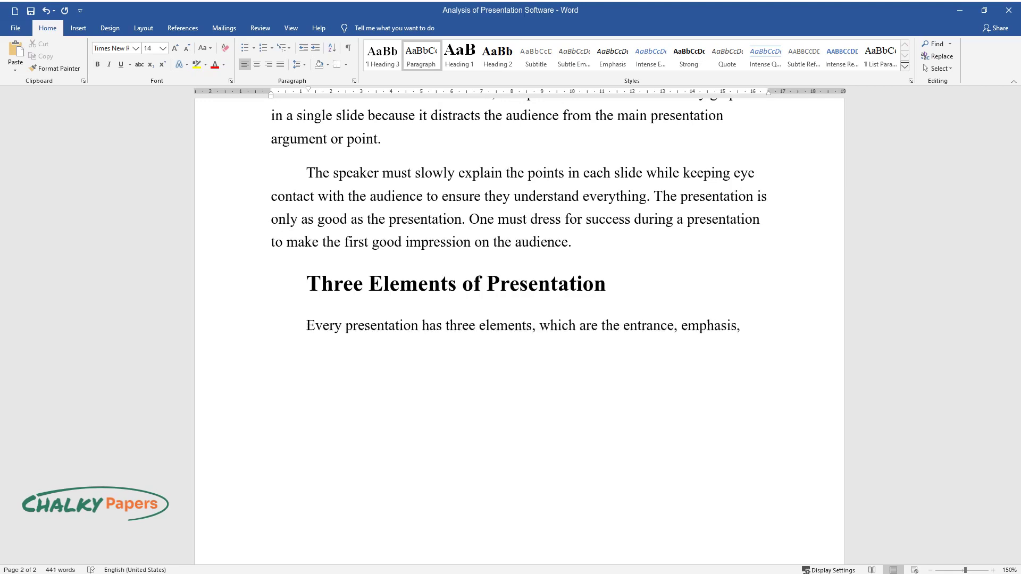
pyautogui.write(' and exit. The elements determine')
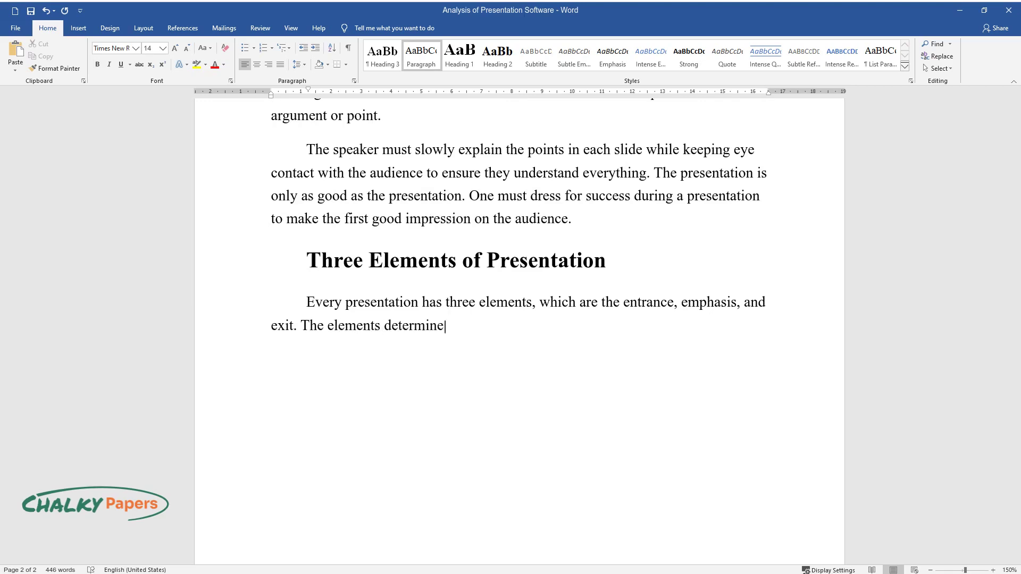
pyautogui.write(' the overall experience during the presentation.')
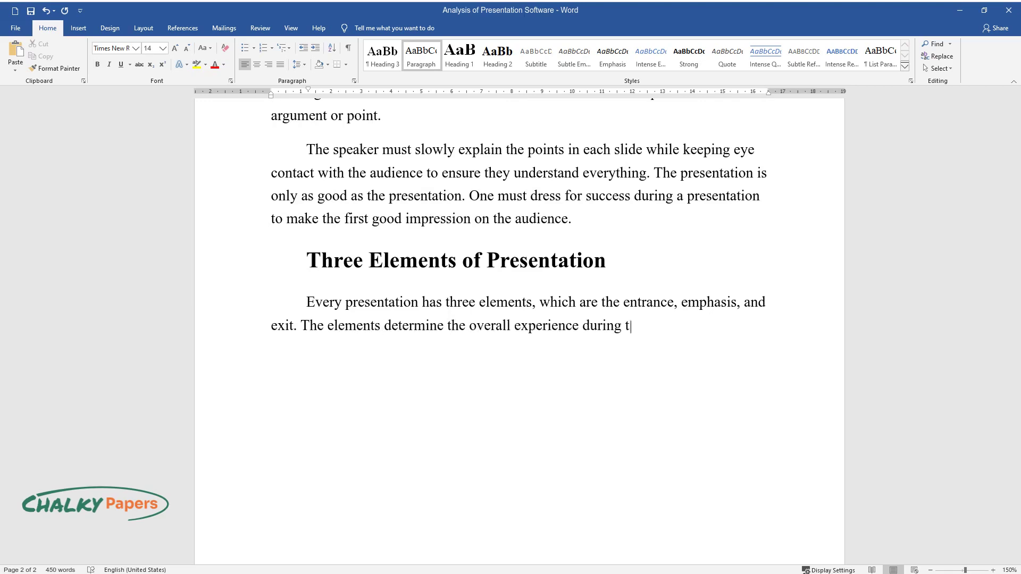
pyautogui.press('Return')
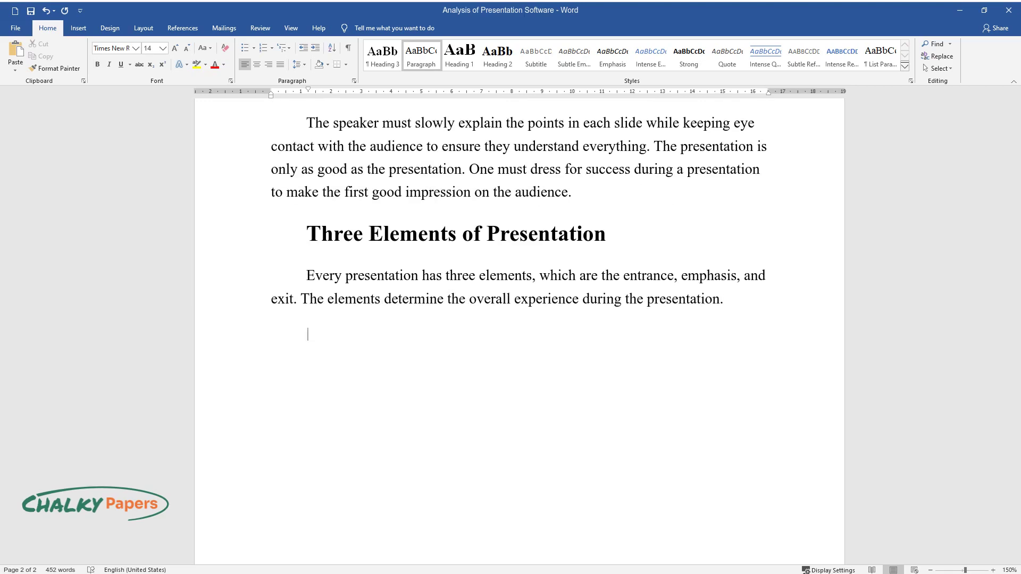
# Step: Write one paragraph each on the entrance, emphasis and exit elements
pyautogui.write('For the entrance, the speaker mu')
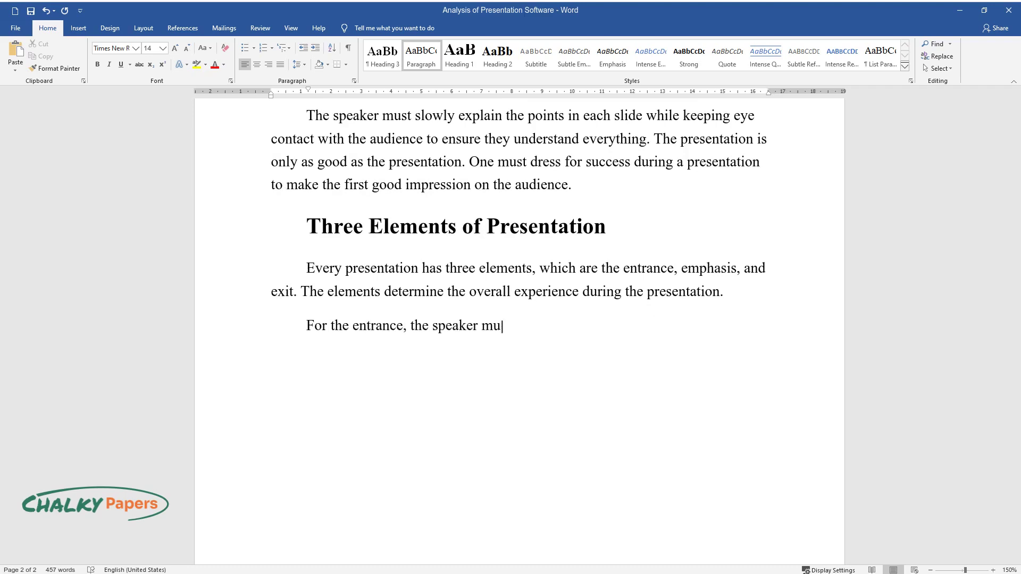
pyautogui.write('st use custom animation editing t')
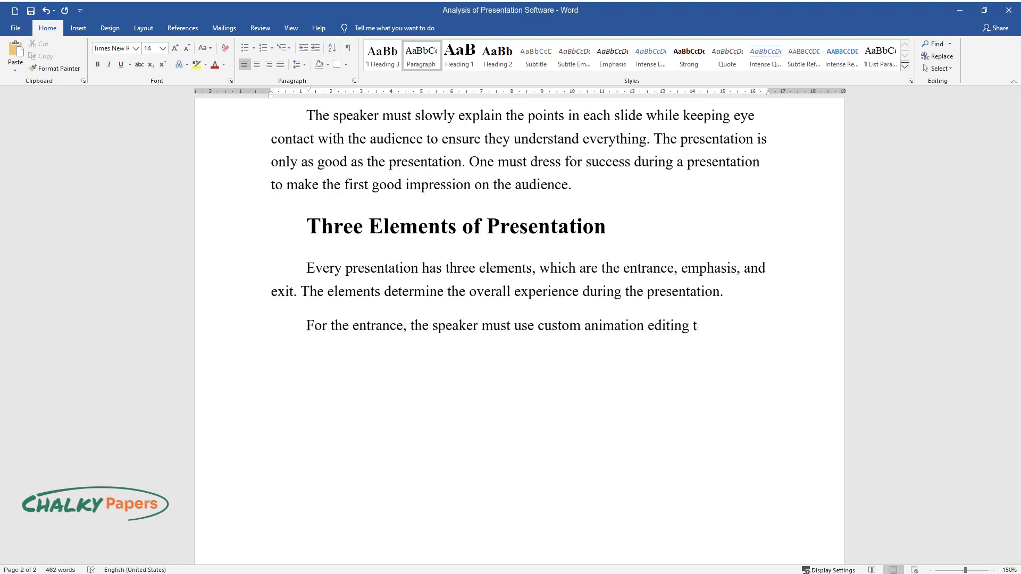
pyautogui.write('ools to bring li')
pyautogui.write('fe to their prese')
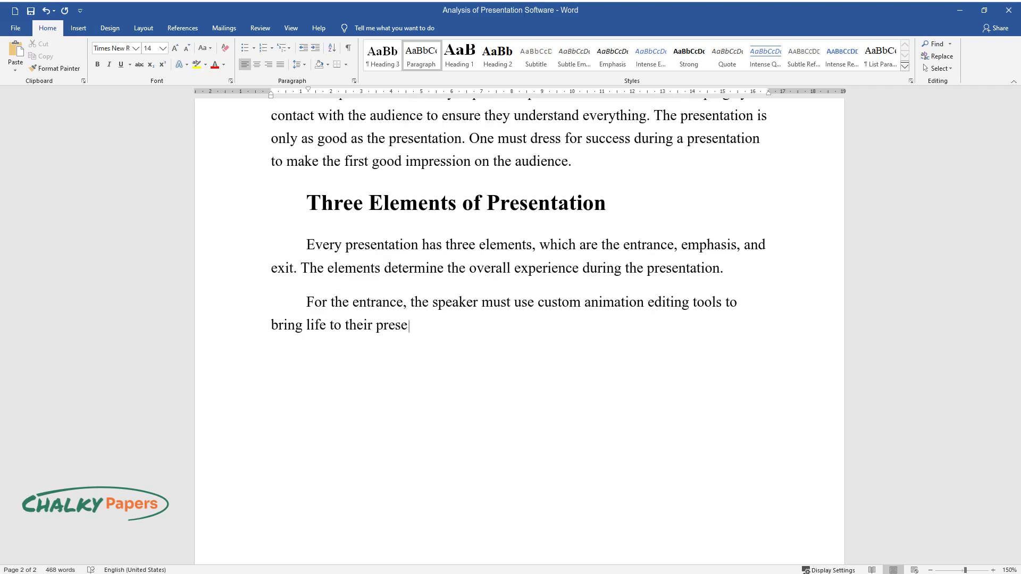
pyautogui.write('ntation. However, they must be ke')
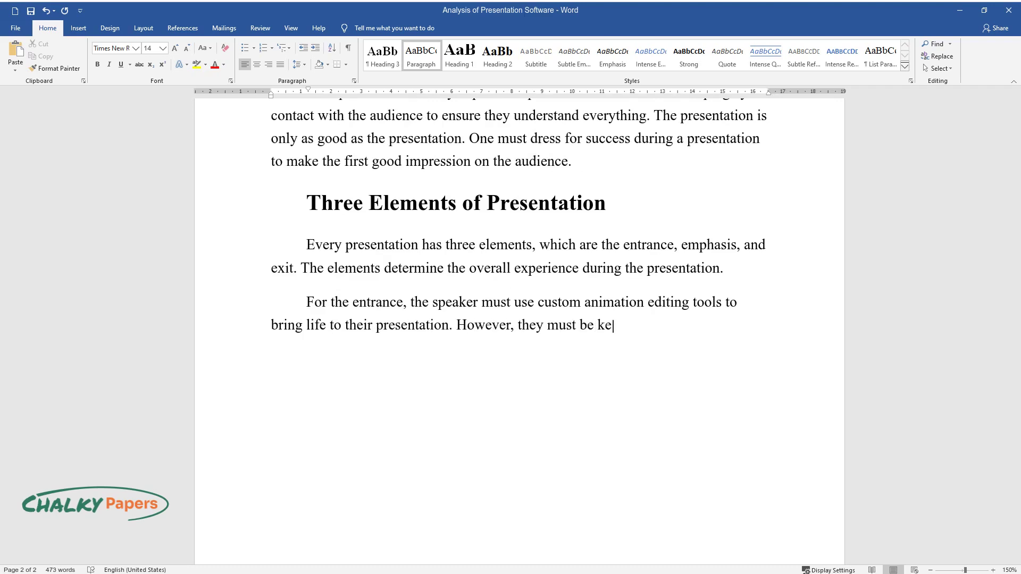
pyautogui.write('en to avoid creating a distraction with too many ')
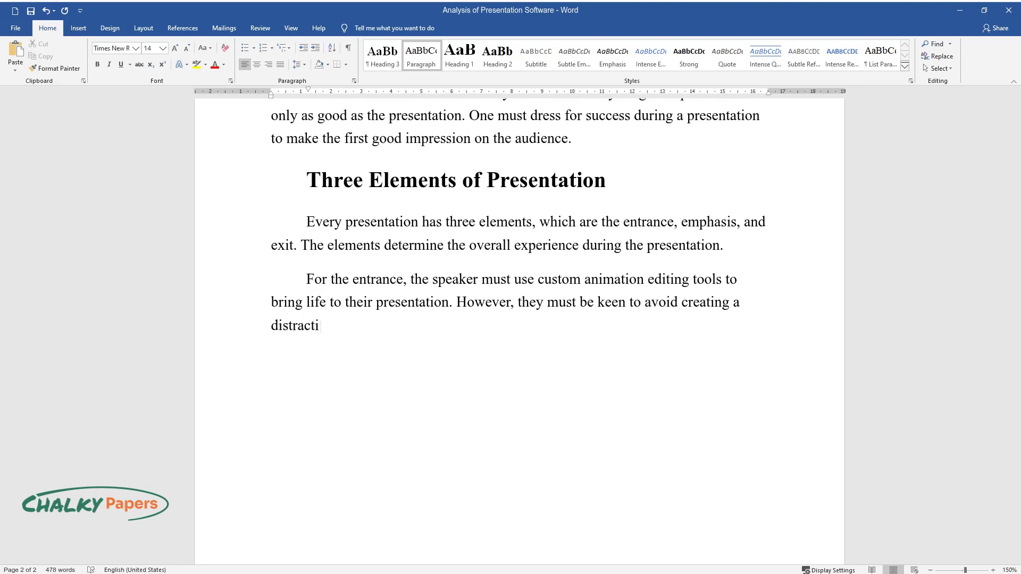
pyautogui.write('animated images ')
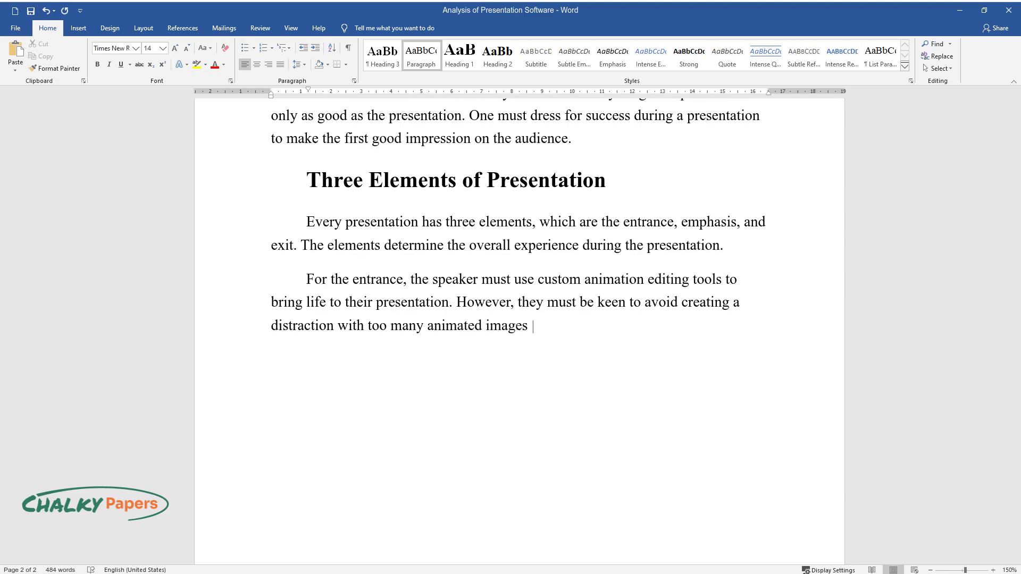
pyautogui.write('in a single slide.')
pyautogui.press('Return')
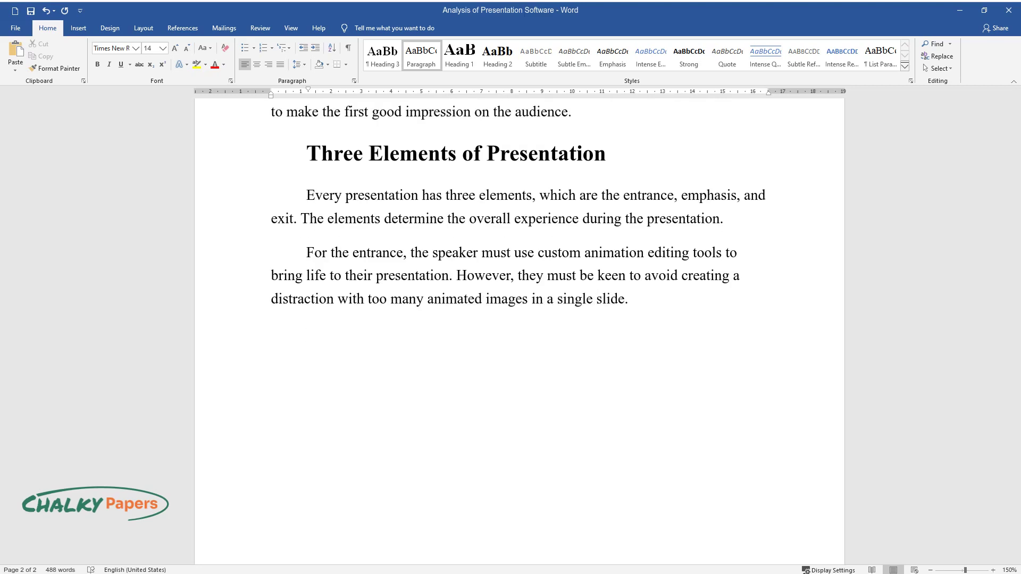
pyautogui.write('The emphasis element involves t')
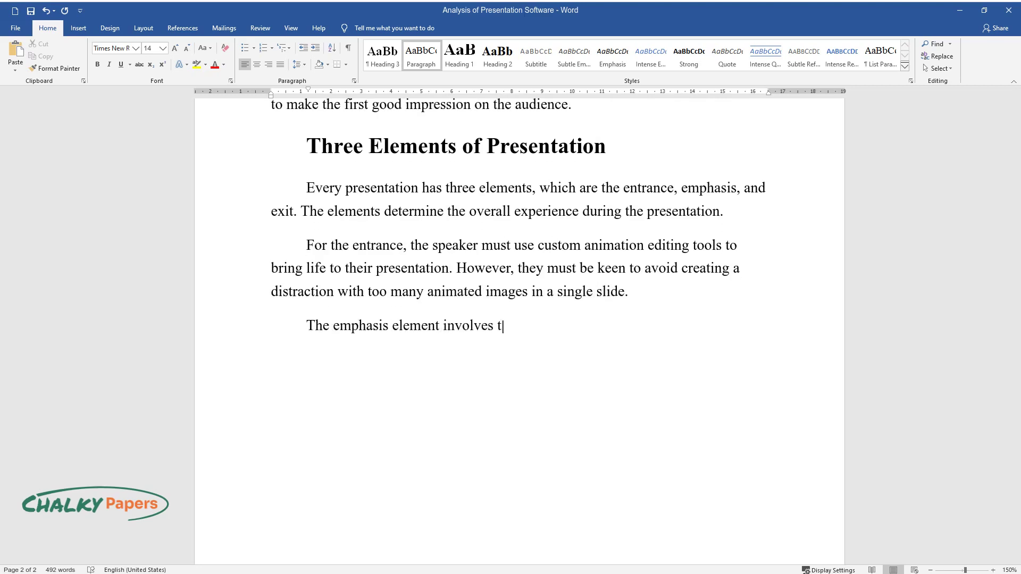
pyautogui.write('he transition between the slides du')
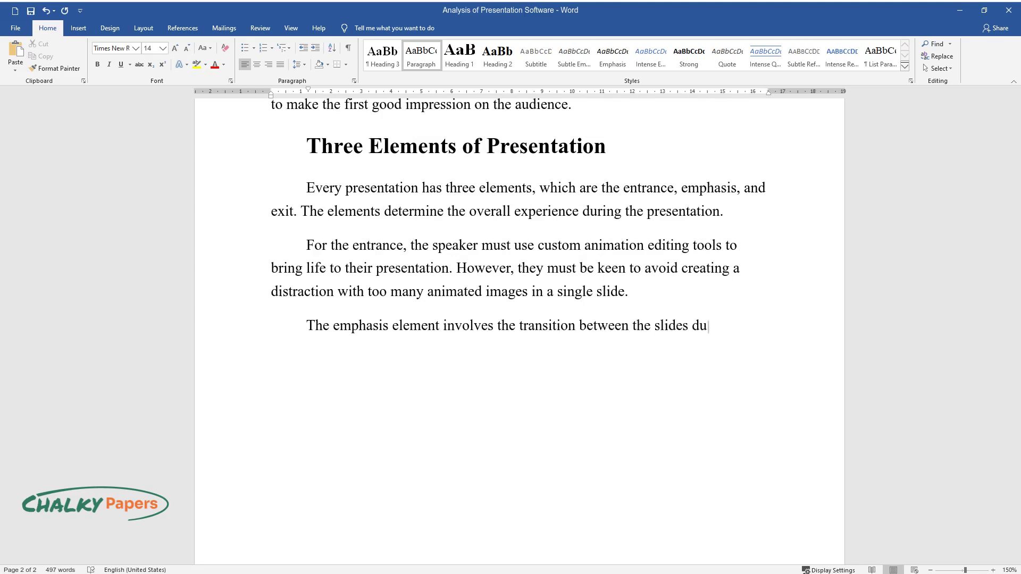
pyautogui.write('ring a presentation. The speakers')
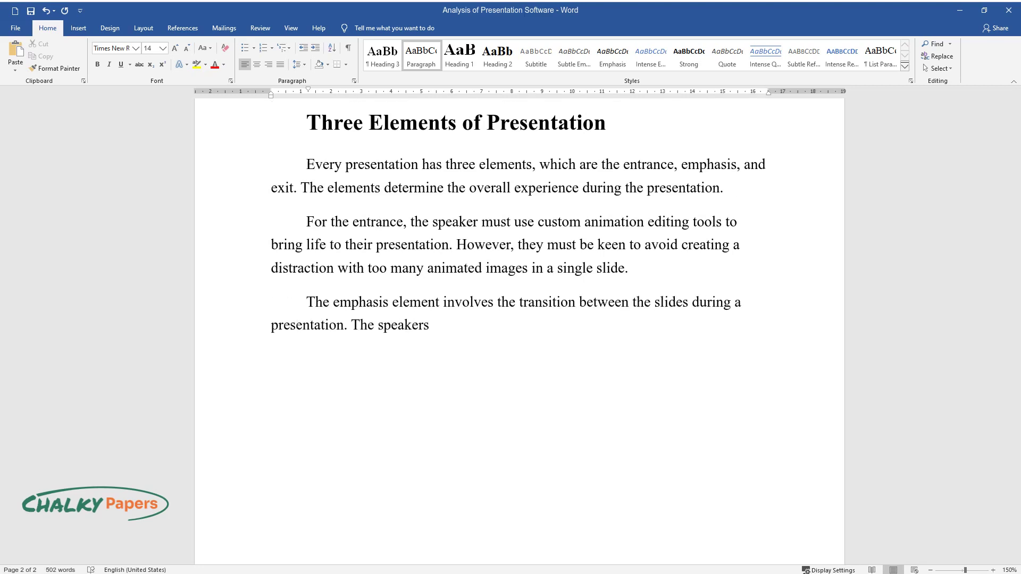
pyautogui.write(' can animate the transition between')
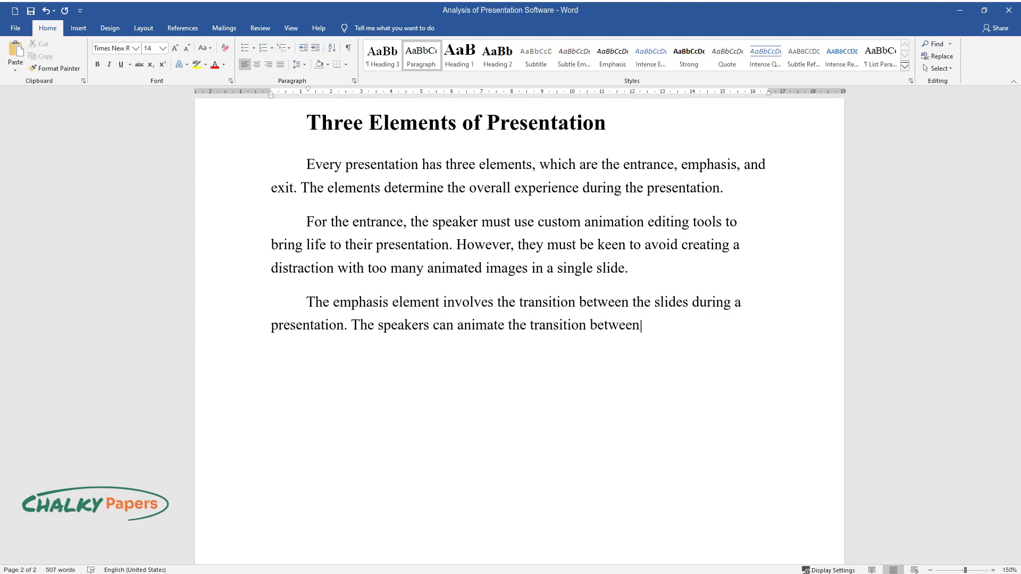
pyautogui.write(' the slides in various ways to enhance the o')
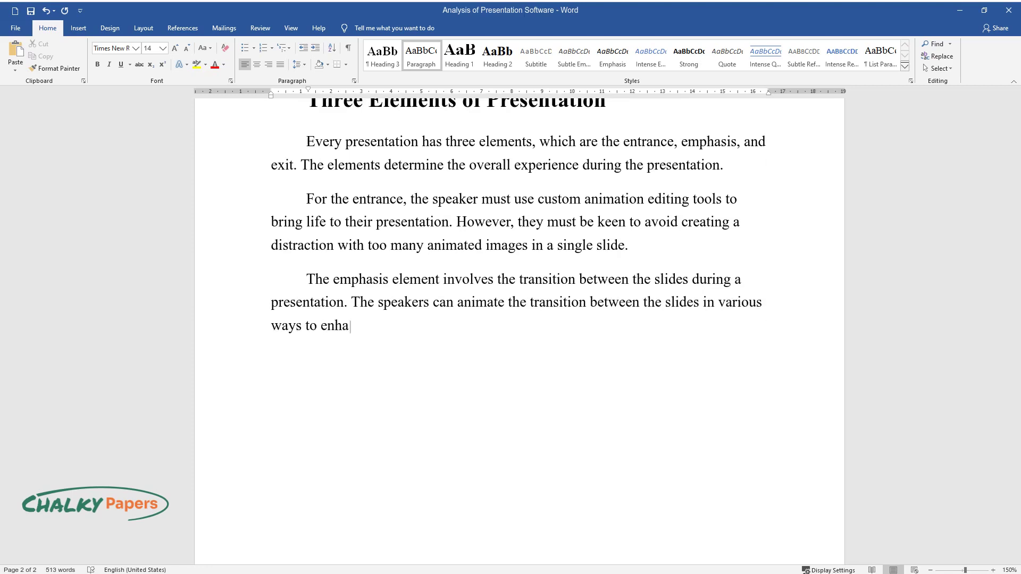
pyautogui.write('verall presentation experience.')
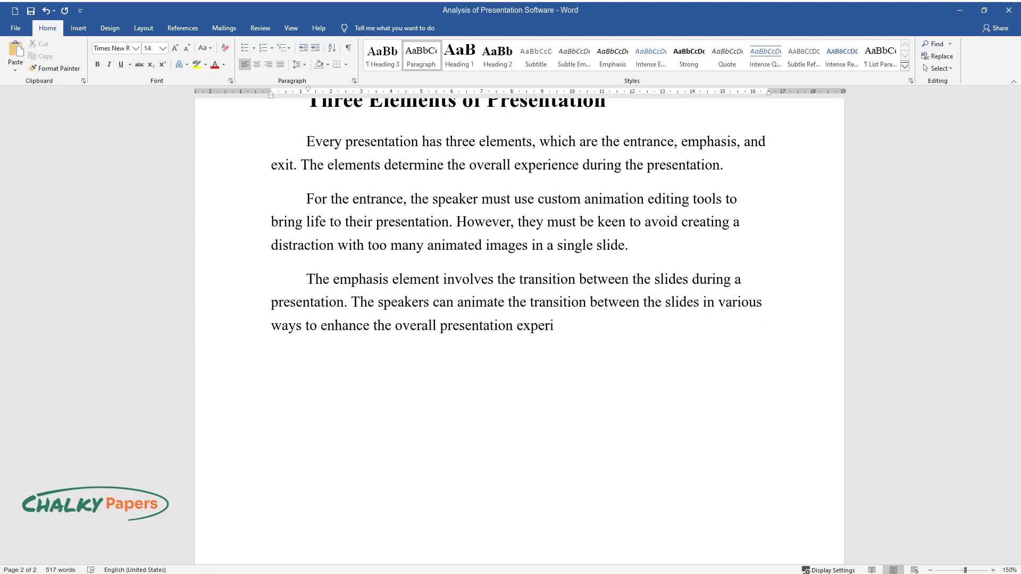
pyautogui.press('Return')
pyautogui.write('The exit e')
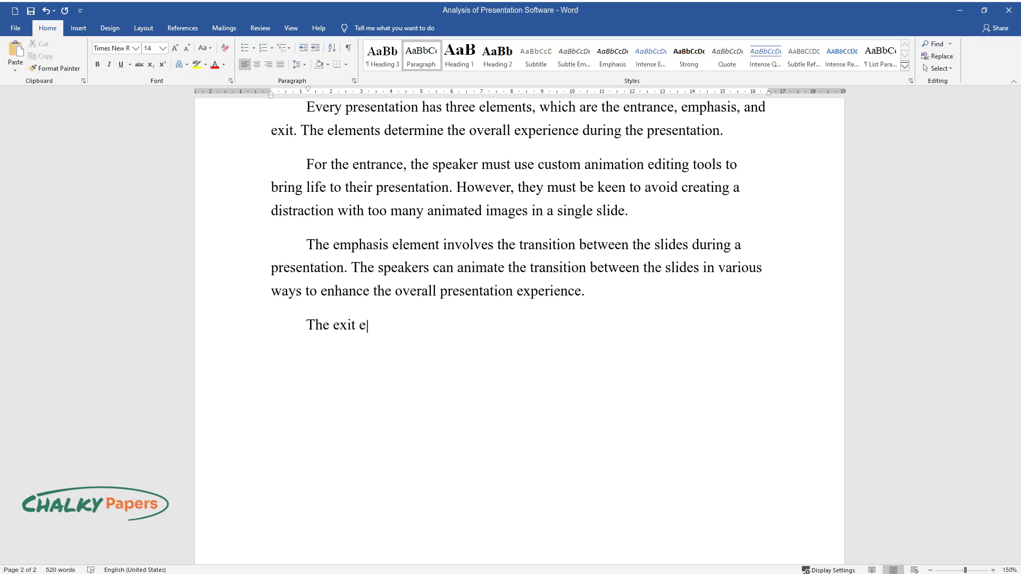
pyautogui.write('lement depends on the speaker. The p')
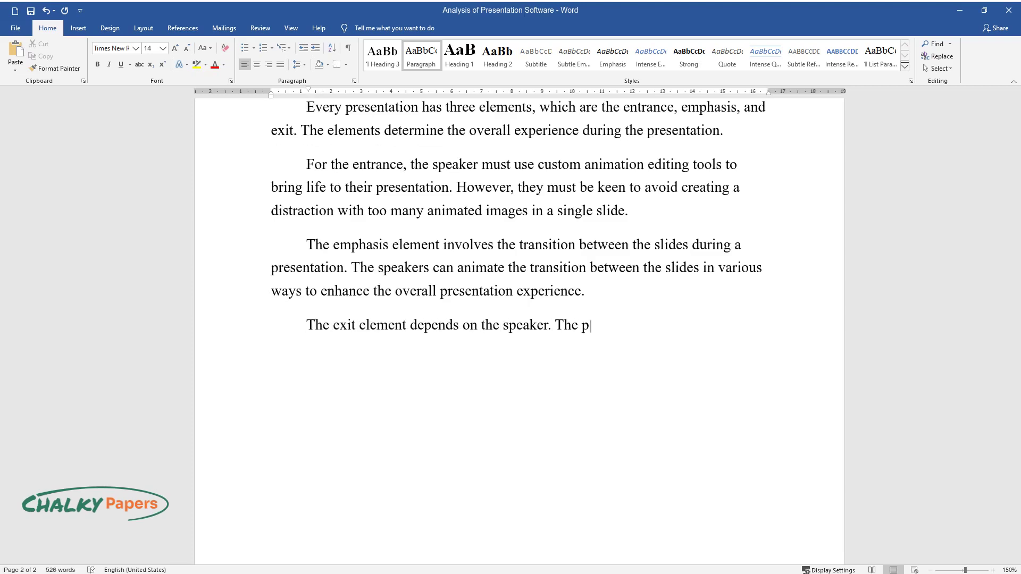
pyautogui.write('resenter must wear for success and')
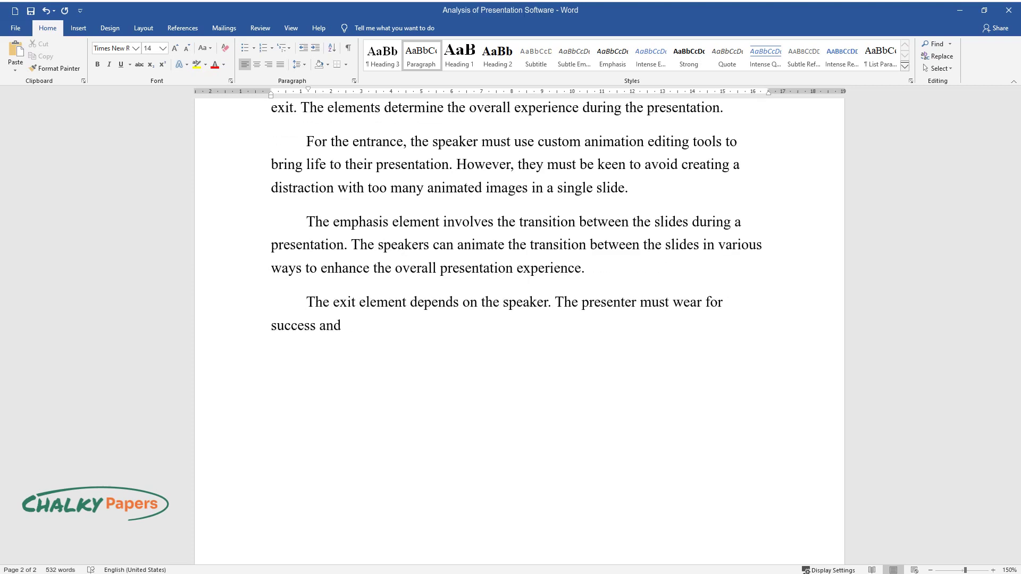
pyautogui.write(' be good at presenting to the audienc')
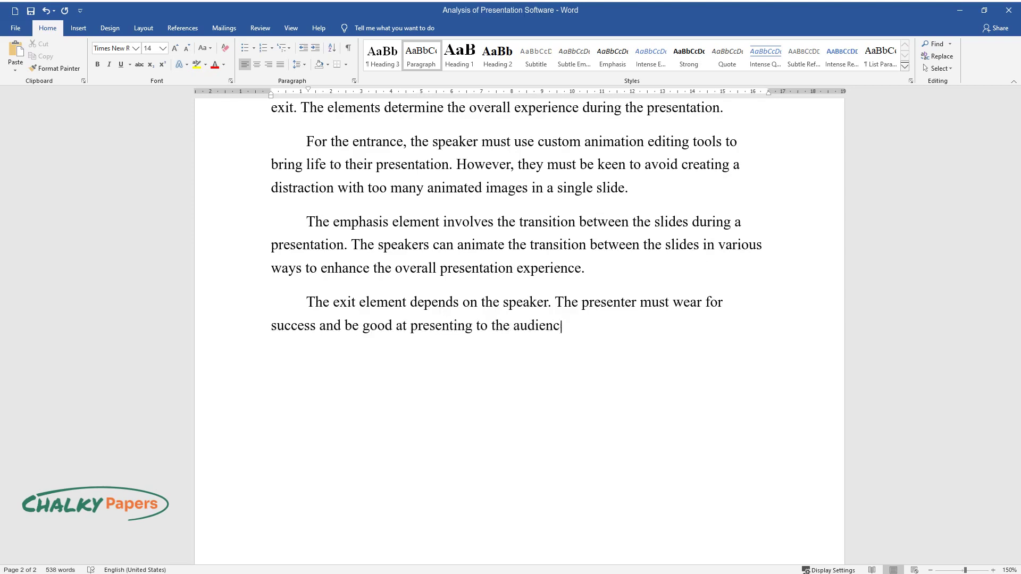
pyautogui.write('e for the PowerPoint presentation. ')
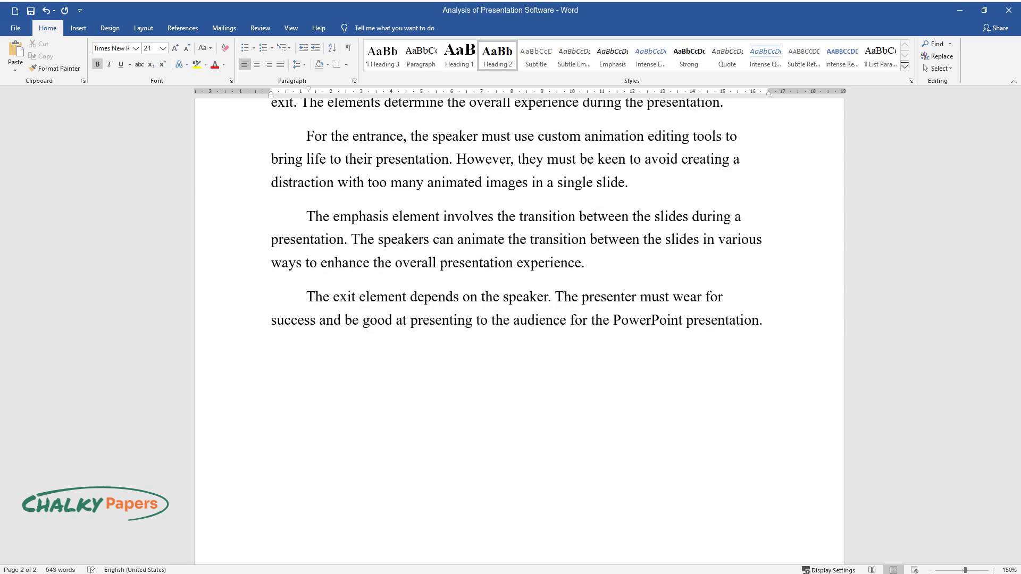
pyautogui.write('Conclusion')
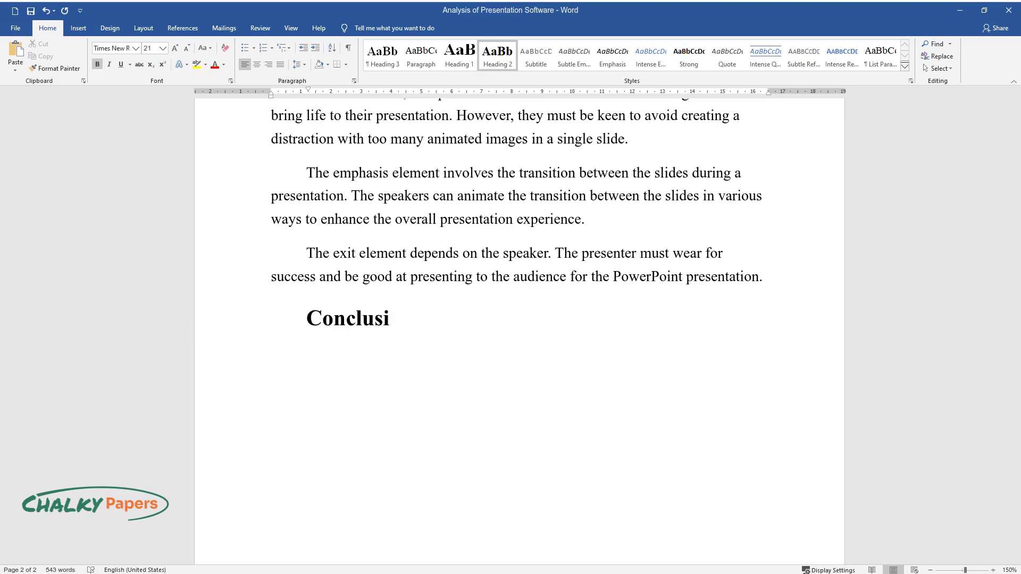
# Step: Write conclusion paragraphs on easily creating, editing and projecting PowerPoint slides
pyautogui.press('Return')
pyautogui.write('Video part I is the demonstration of how easy it')
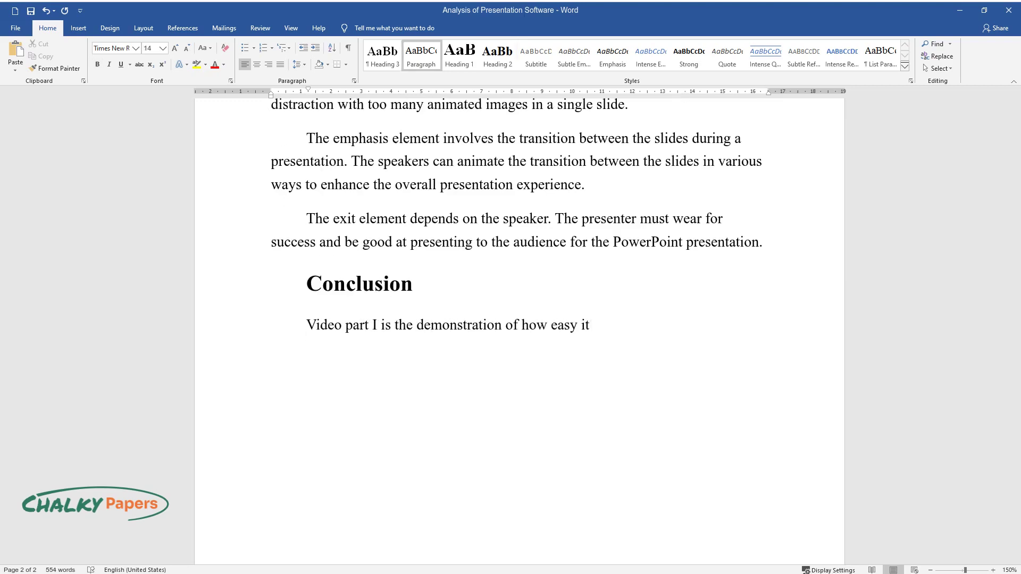
pyautogui.write(' is to create and edit a PowerPoint ')
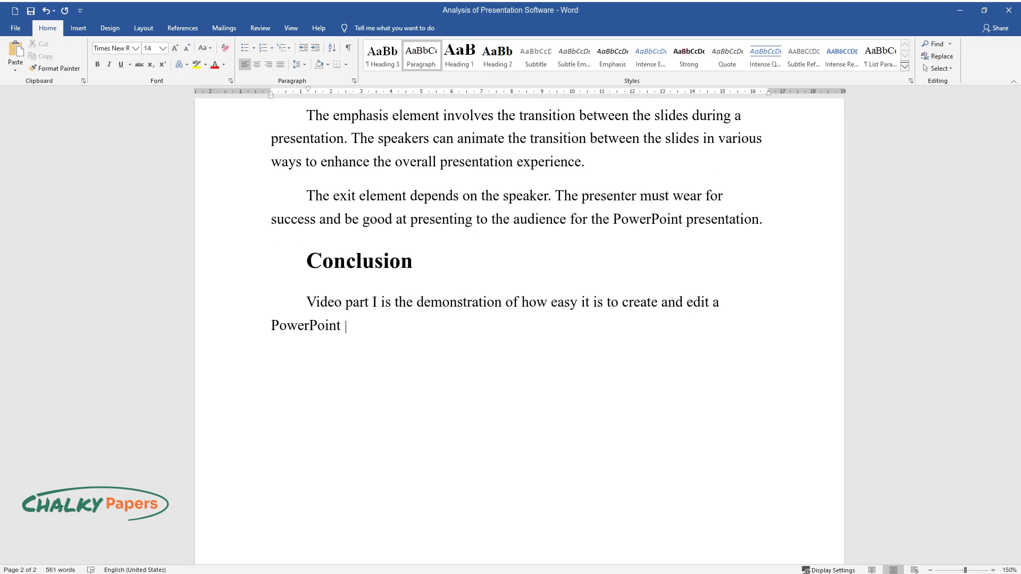
pyautogui.write('slide with different graphics and la')
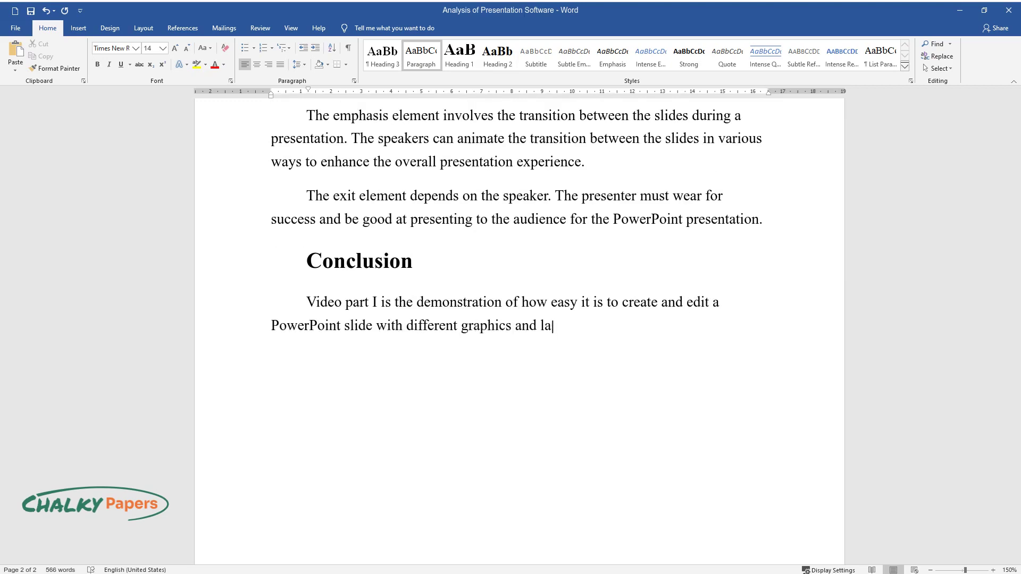
pyautogui.write('youts to attract the attention of au')
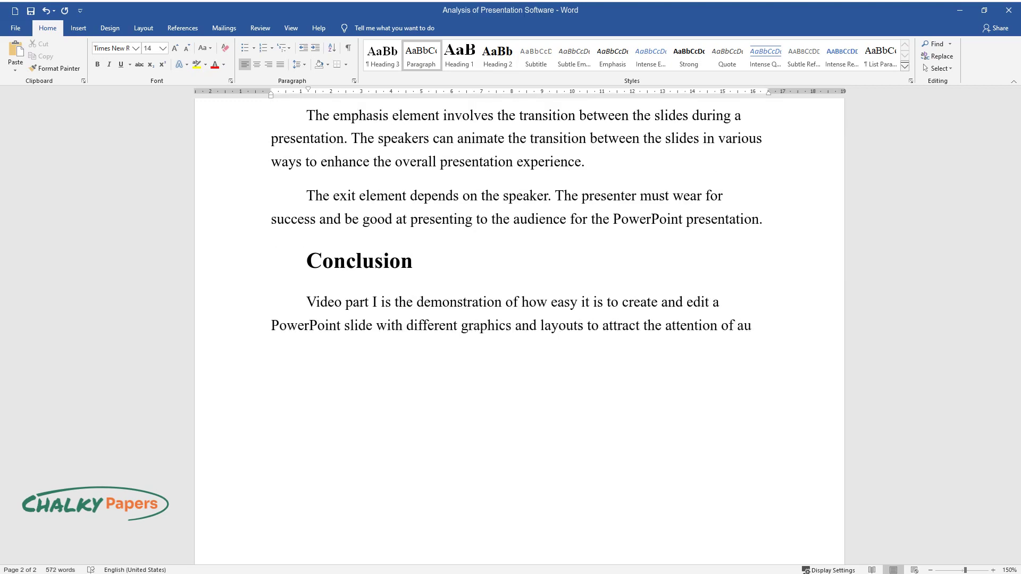
pyautogui.write('diences. The presentation software ')
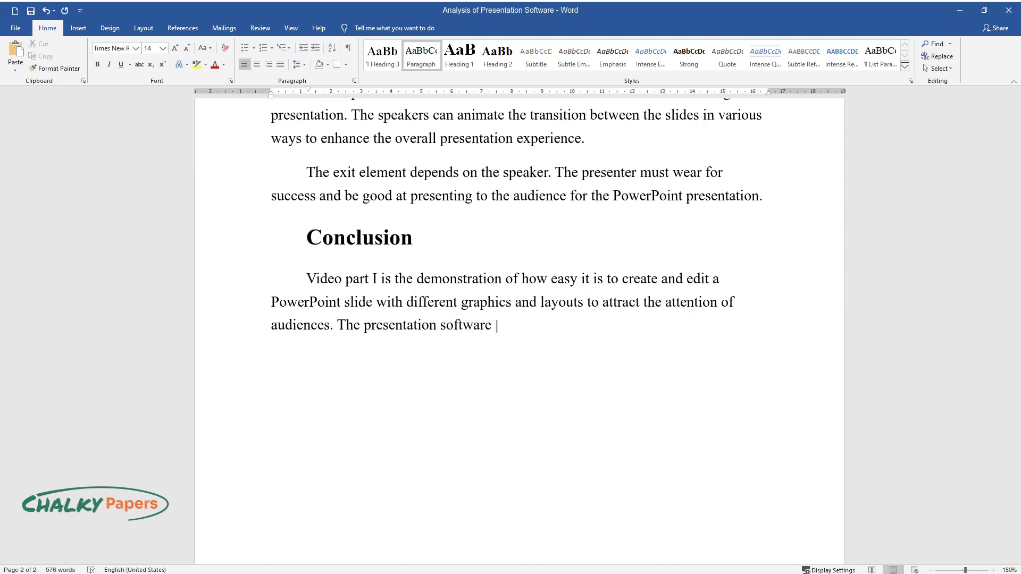
pyautogui.write('makes everything visual, thus, incre')
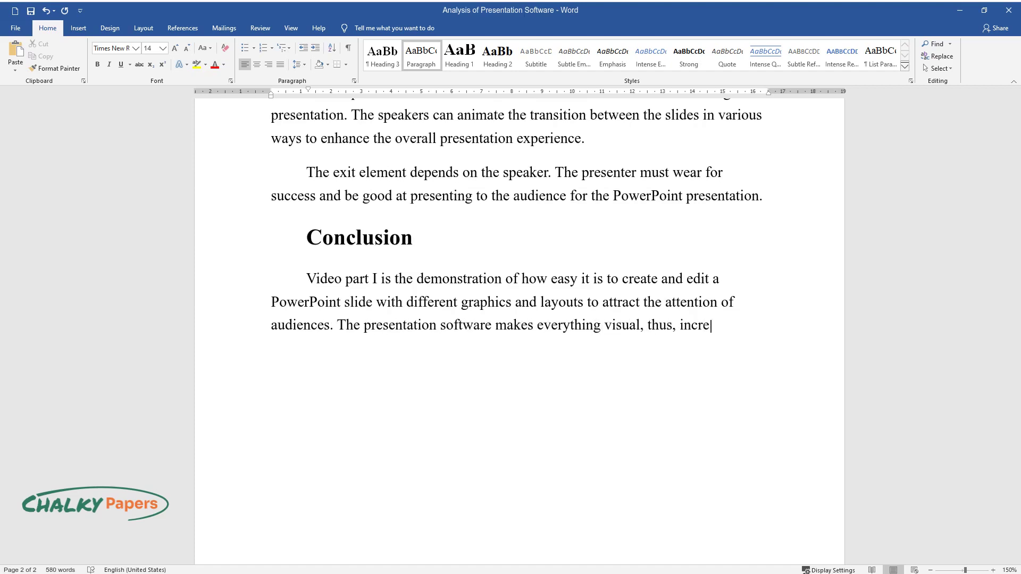
pyautogui.write('asing the chances of the audience un')
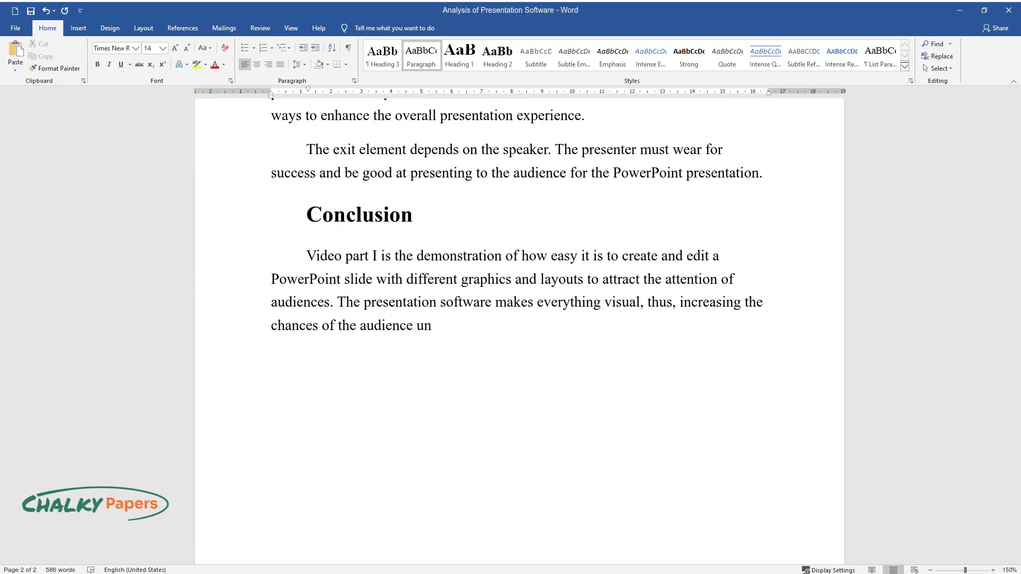
pyautogui.write("derstanding the speaker's main point or argument.")
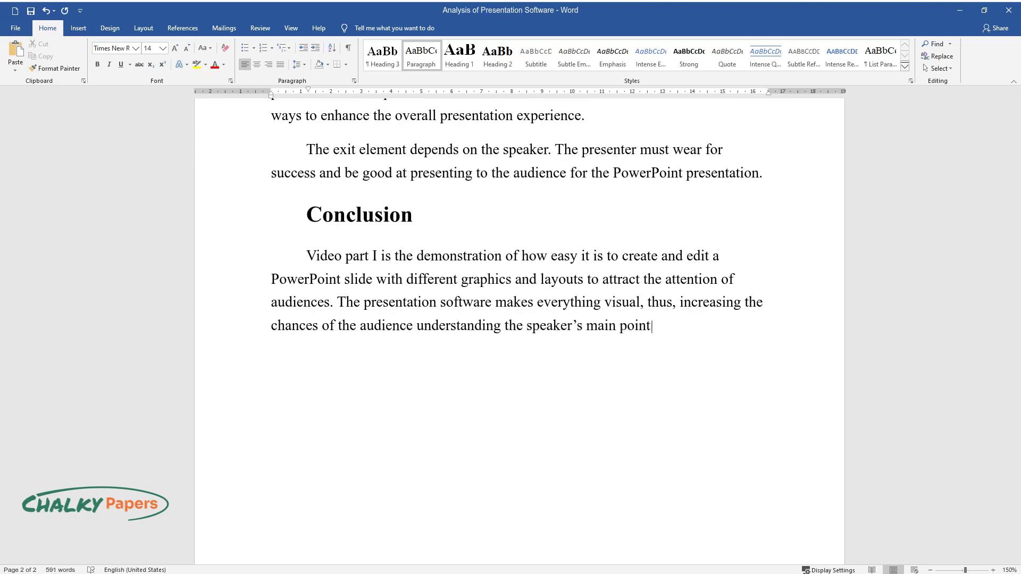
pyautogui.press('Return')
pyautogui.write('I')
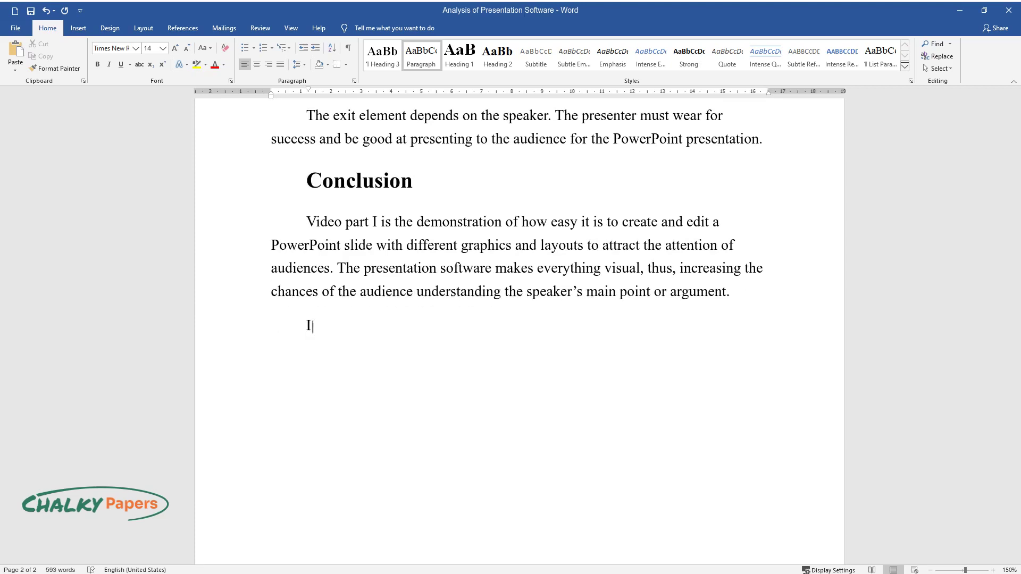
pyautogui.write('t is easy to project the presentatio')
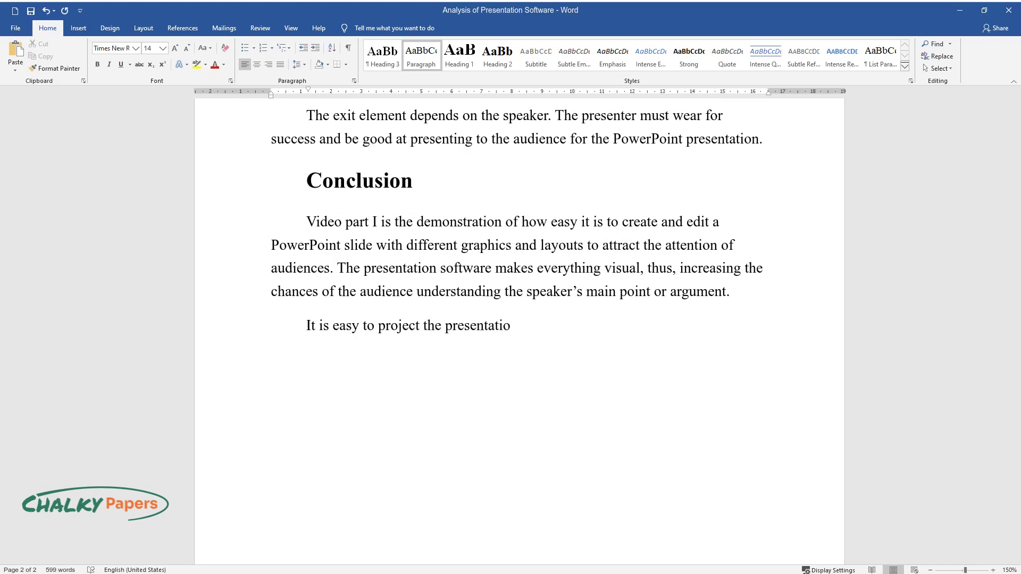
pyautogui.write('n slides on a computer to ensure th')
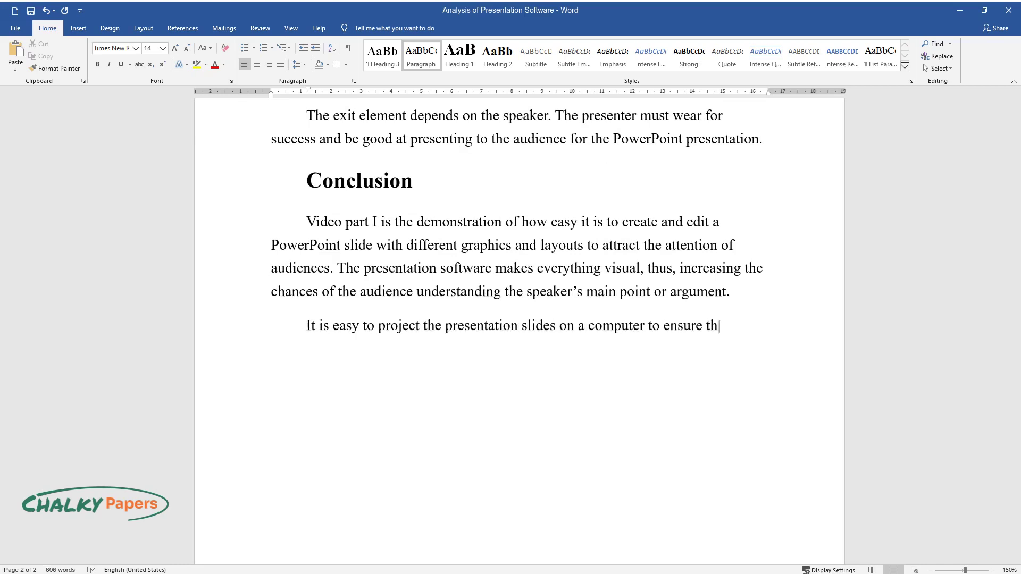
pyautogui.write('e audience can see everything on the')
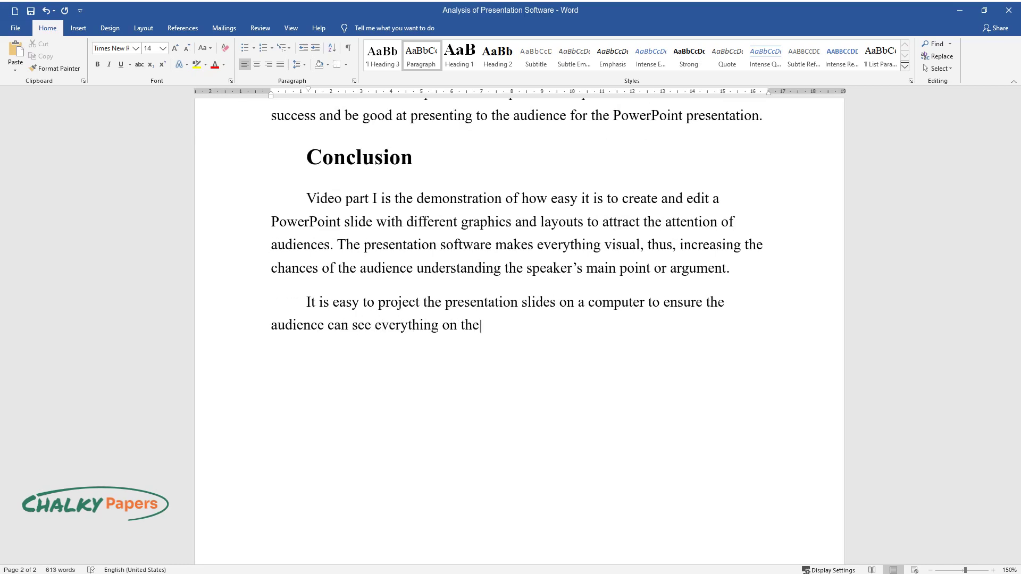
pyautogui.write(' slides. Moreover, the editing tools')
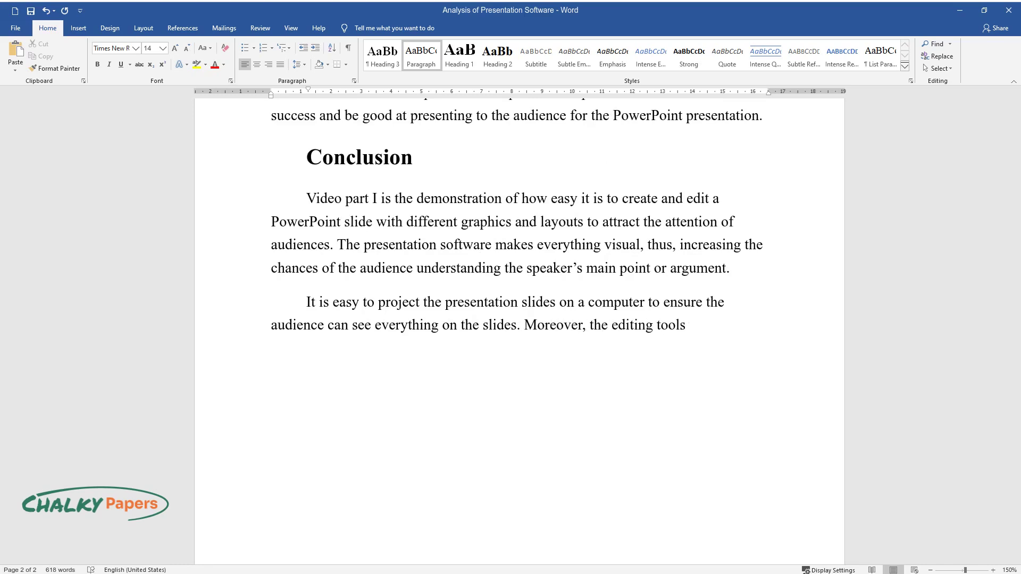
pyautogui.write(' make it easy to i')
pyautogui.write('ncrease the font ')
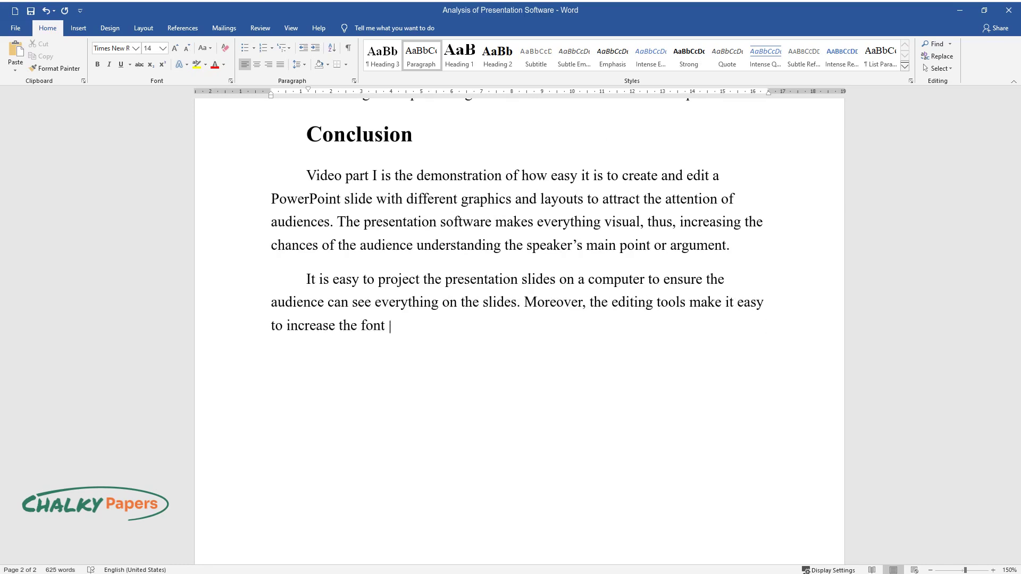
pyautogui.write('on each slide to make everything visible.')
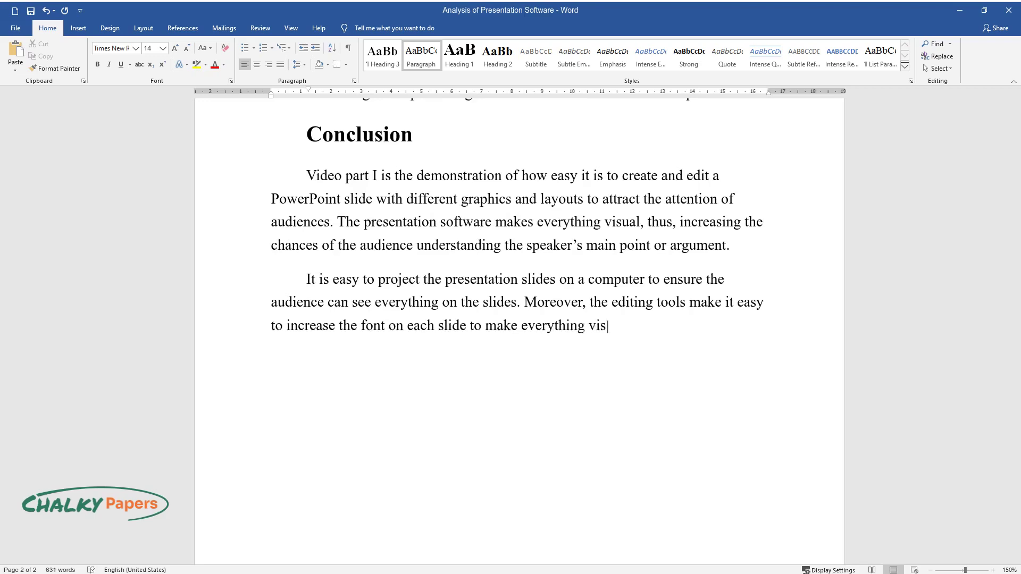
pyautogui.press('Return')
pyautogui.write('After develop')
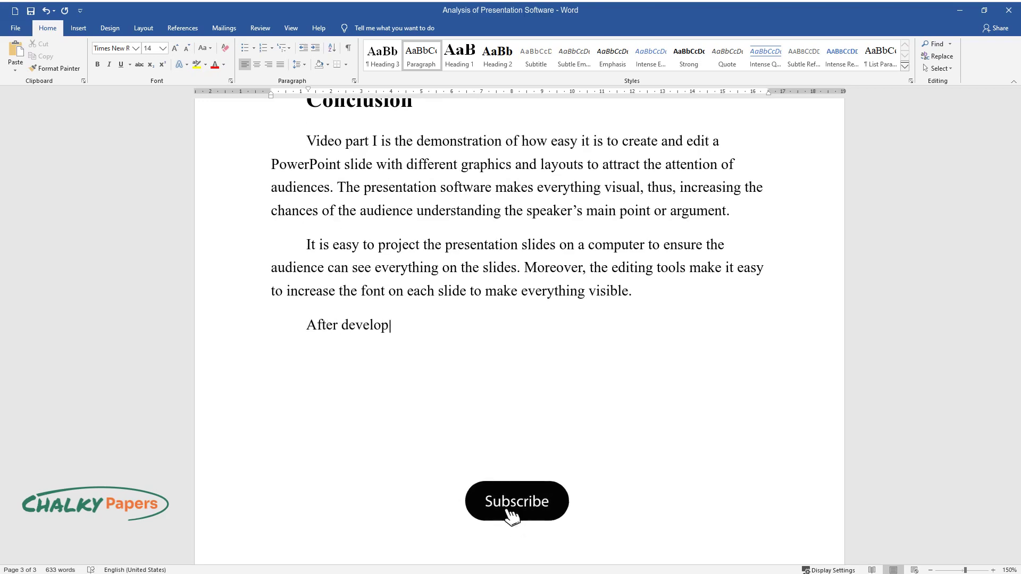
pyautogui.write('ing the presentation software, it ha')
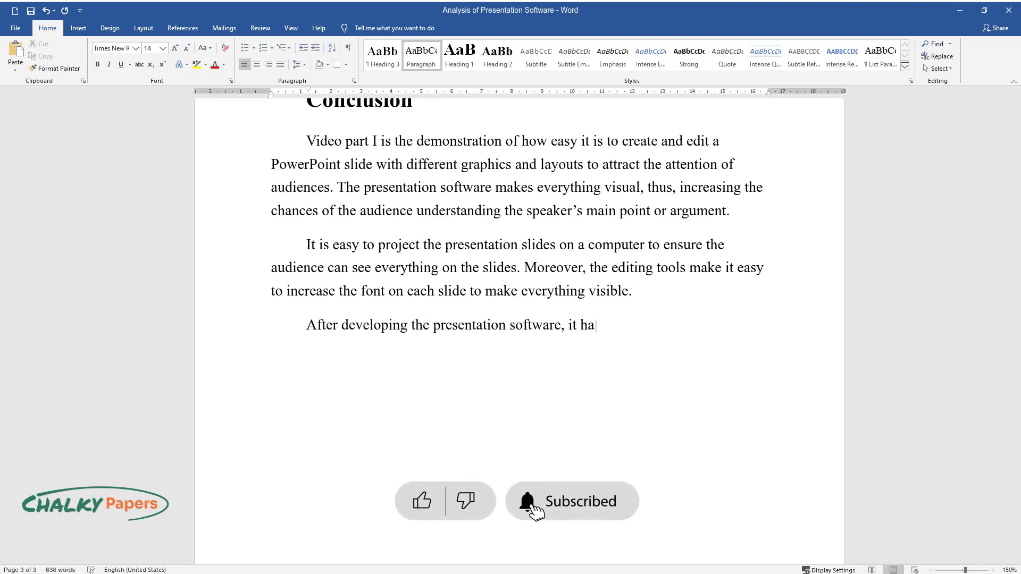
pyautogui.write('s become easy to use it every day to present a point ')
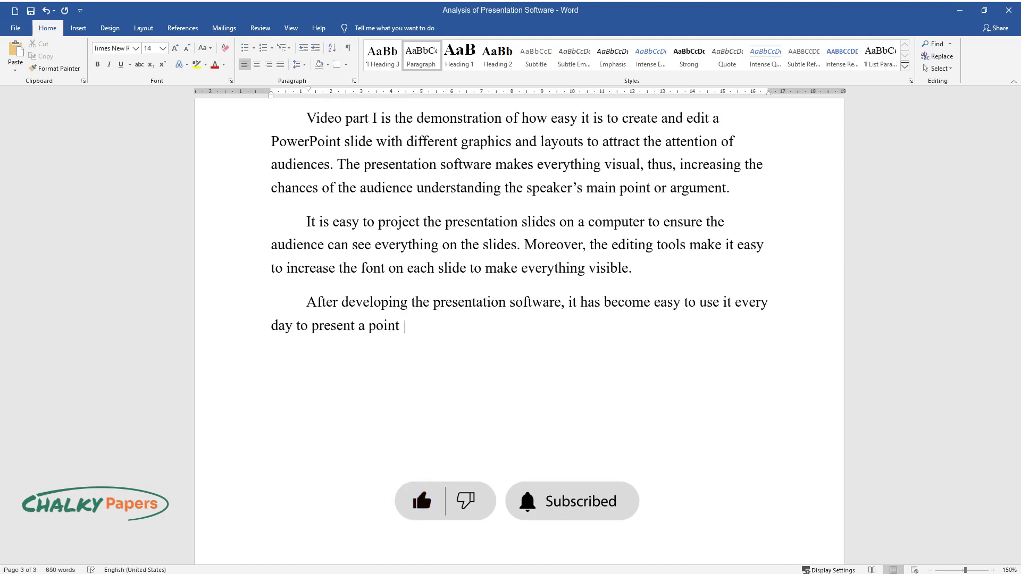
pyautogui.write('or an argument in class or a boardroom.')
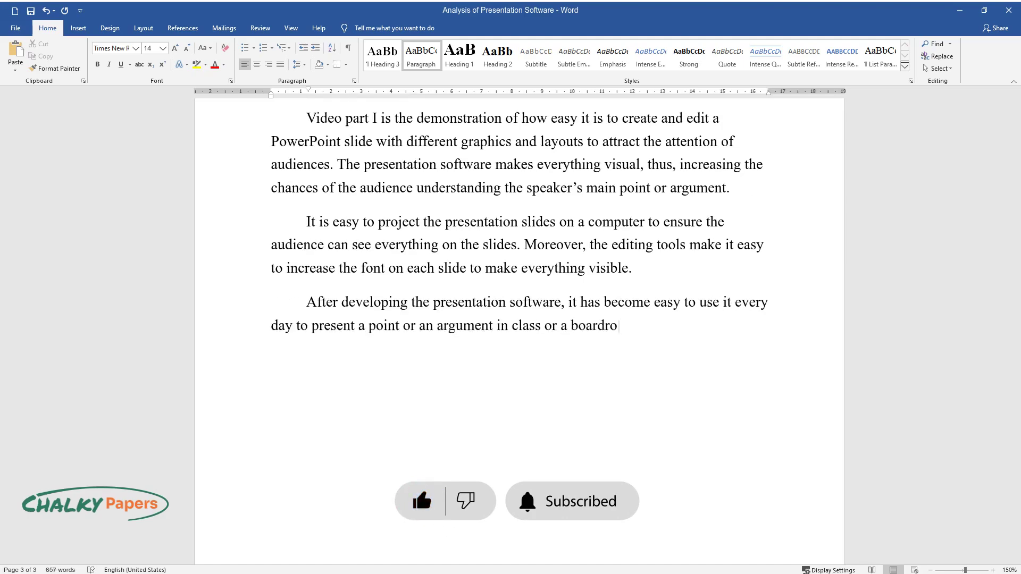